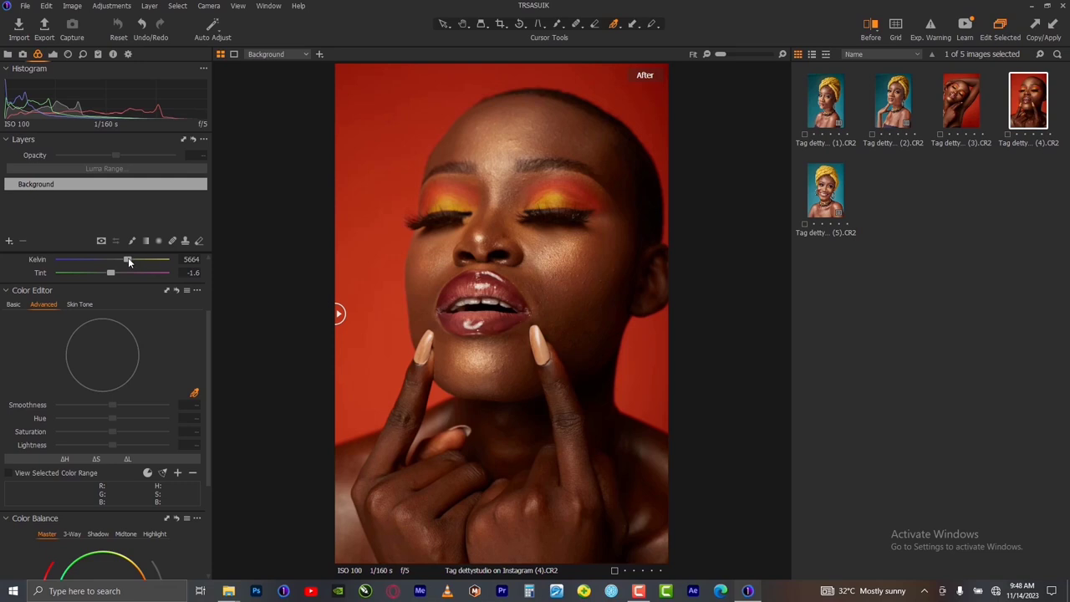
Cool the background layer's white balance to 3797 Kelvin and compare the portrait with its original
drag(128, 260, 106, 263)
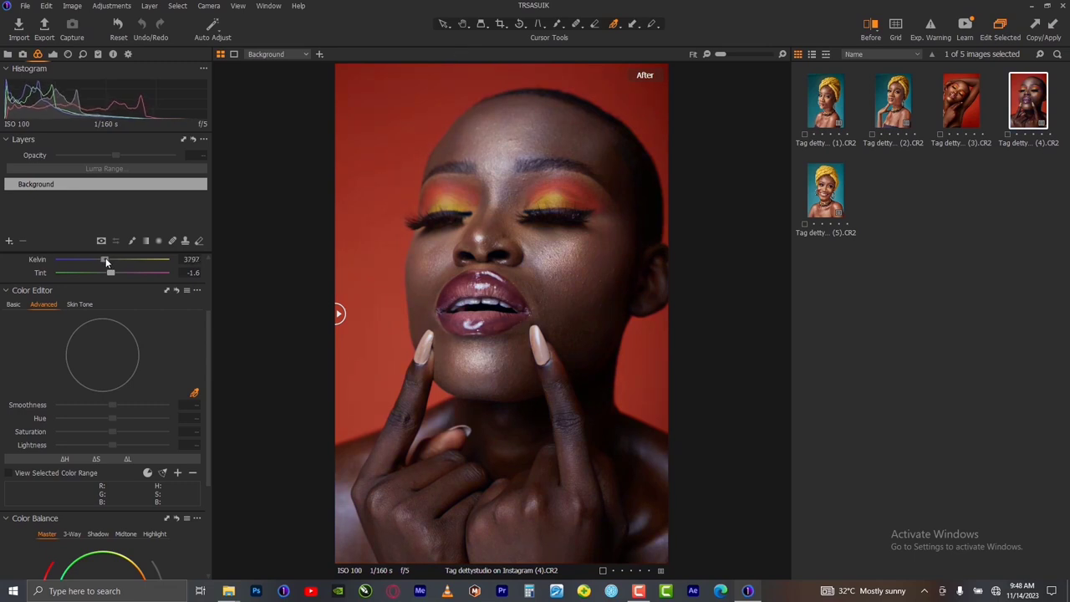
drag(339, 313, 311, 407)
scroll(85, 262, up, 2)
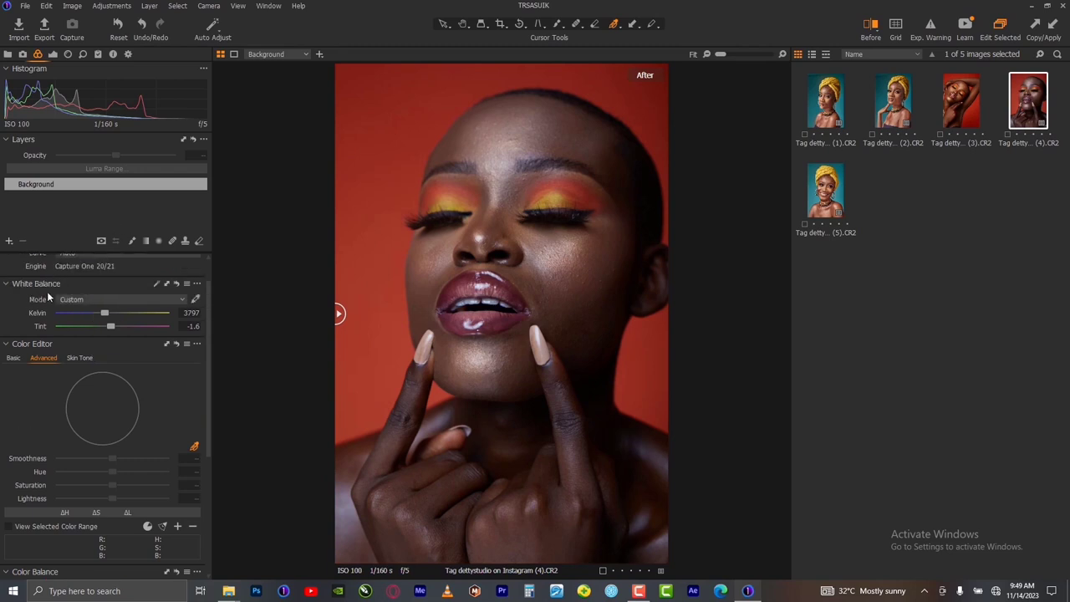
Add a new adjustment layer and rename it SKIN
click(9, 241)
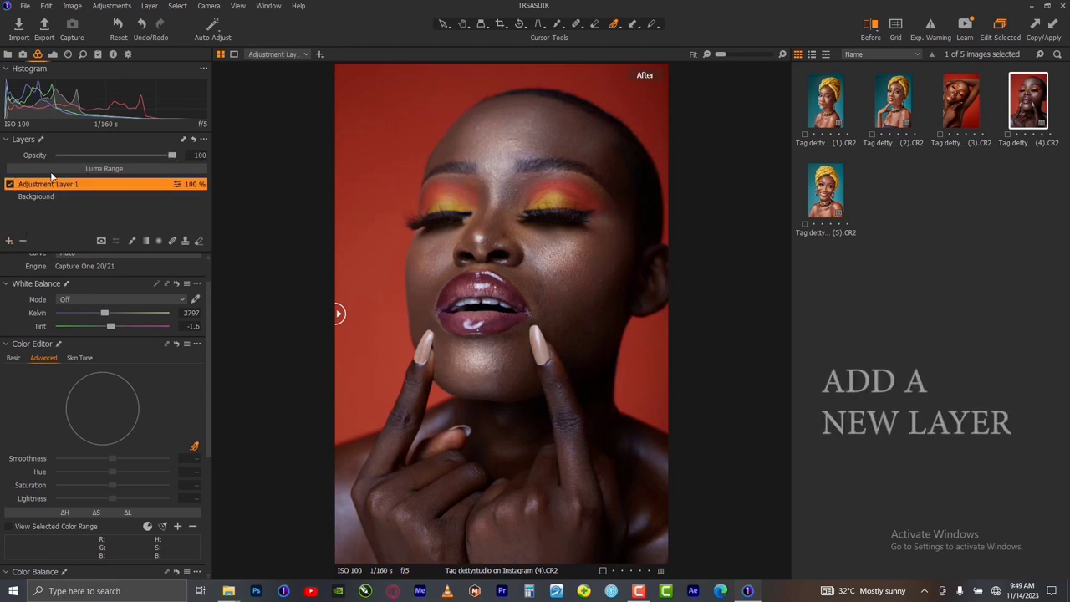
double_click(80, 184)
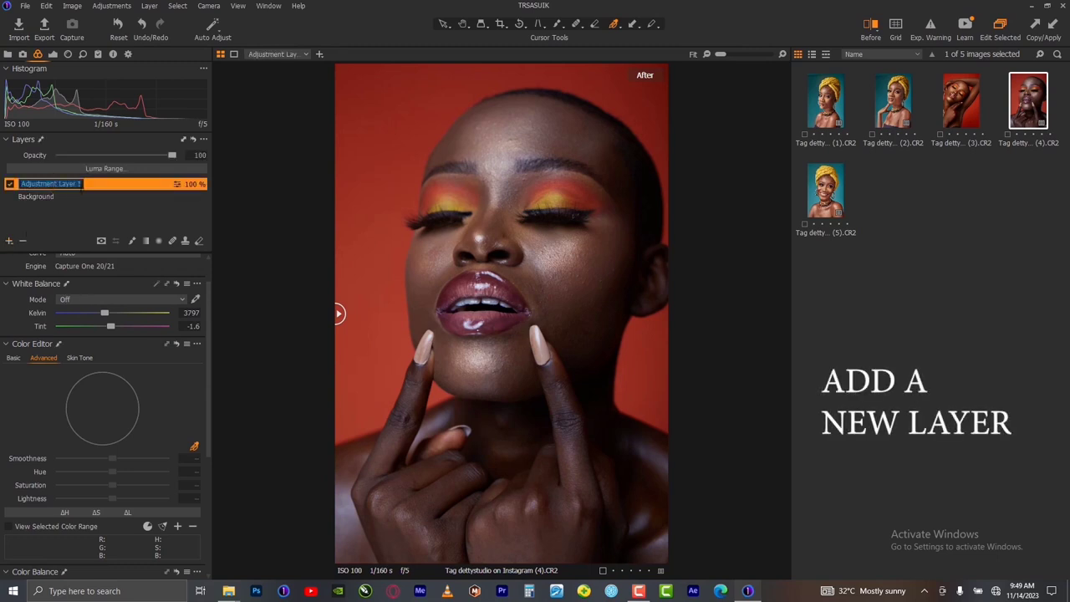
text(SKIN)
key(Return)
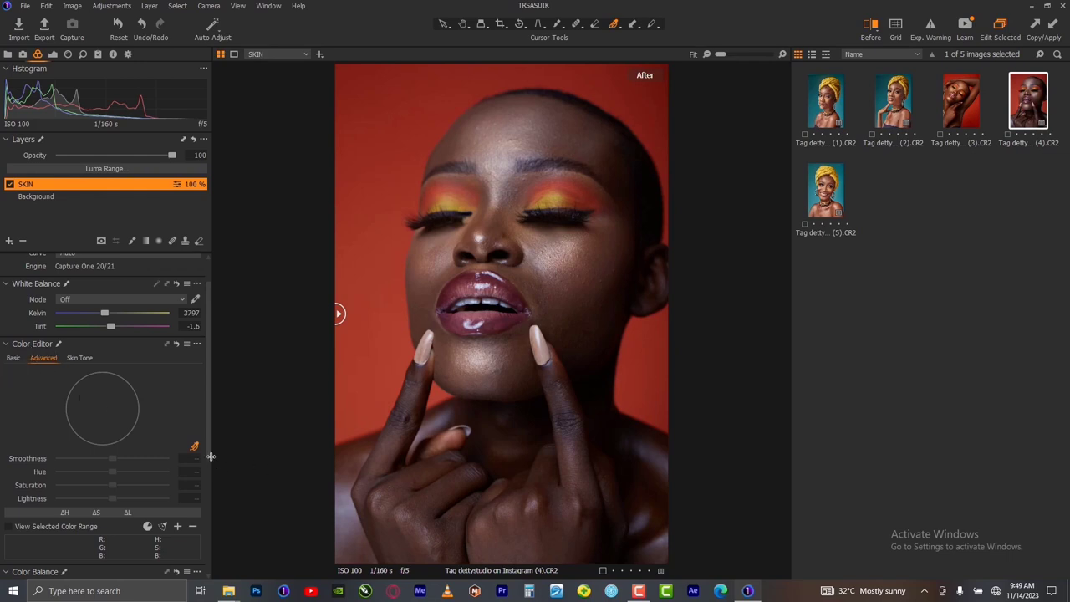
Sample the red backdrop in the advanced Color Editor and narrow the selected range to exclude most skin colour, previewing the selection
click(373, 185)
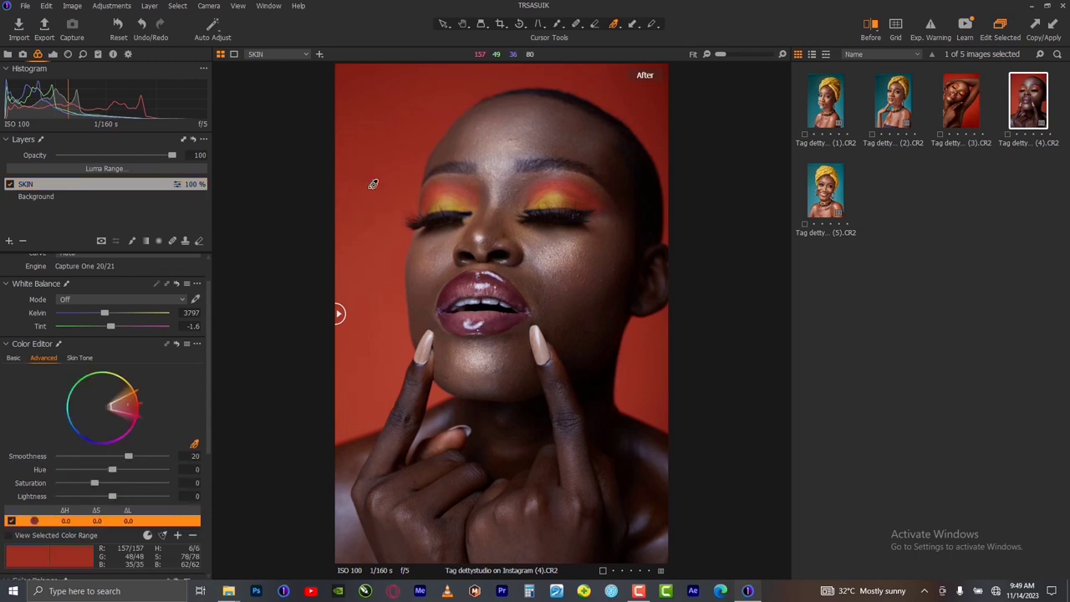
scroll(71, 514, down, 1)
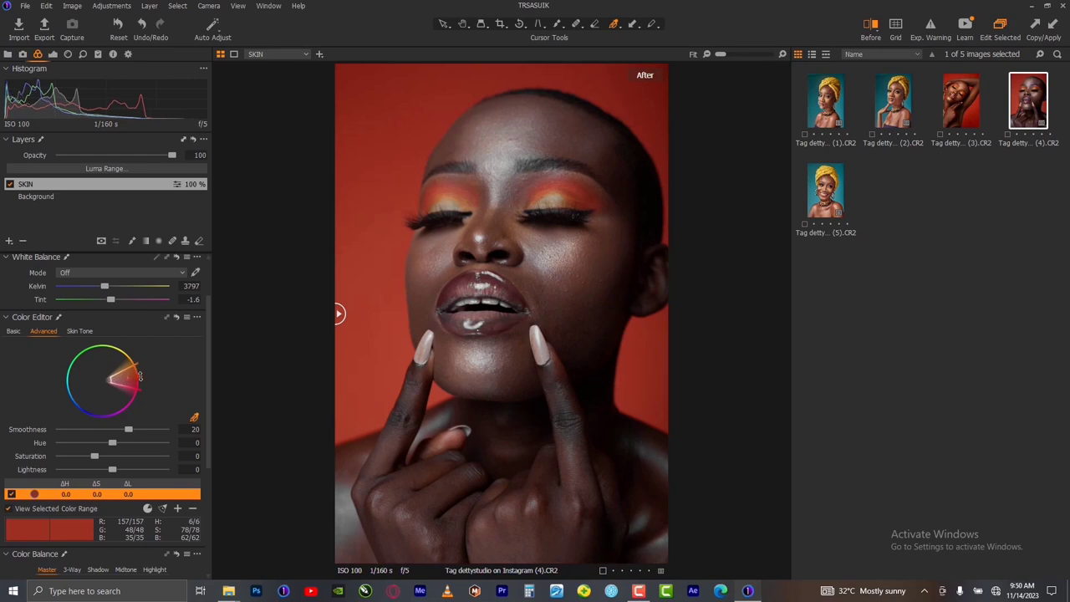
mouse_move(141, 378)
mouse_down()
mouse_move(143, 392)
mouse_move(145, 383)
mouse_up()
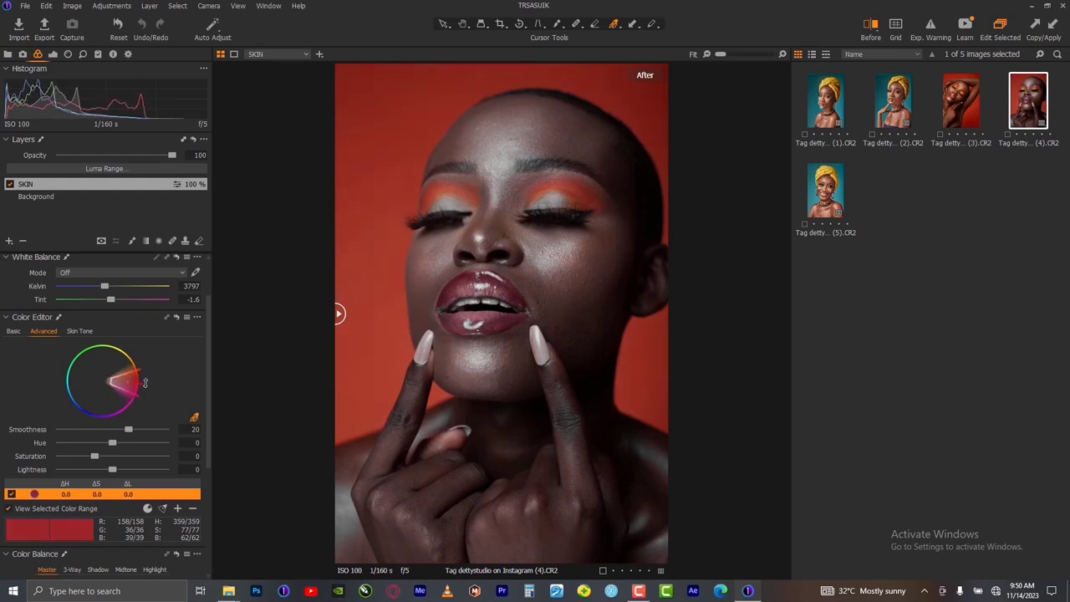
mouse_move(145, 383)
mouse_down()
mouse_move(133, 341)
mouse_move(156, 367)
mouse_move(138, 410)
mouse_move(145, 385)
mouse_up()
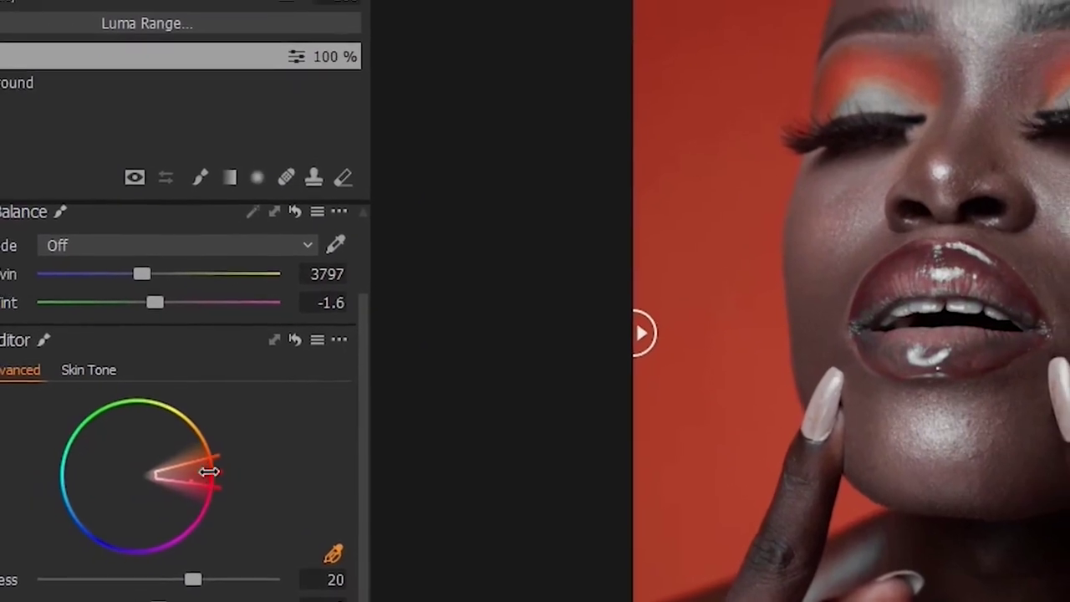
drag(198, 459, 201, 436)
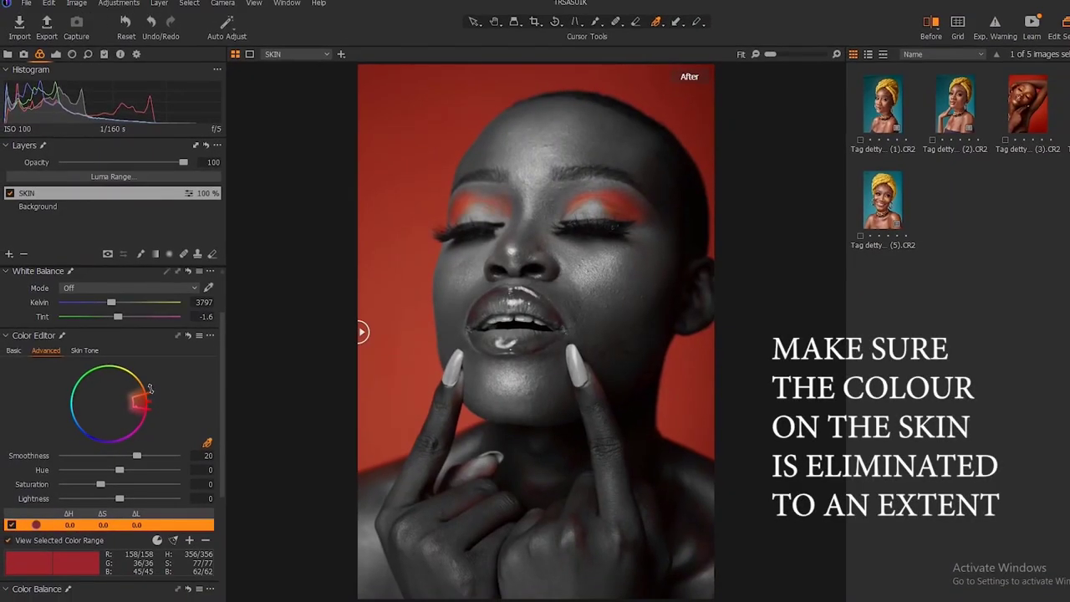
drag(150, 388, 151, 384)
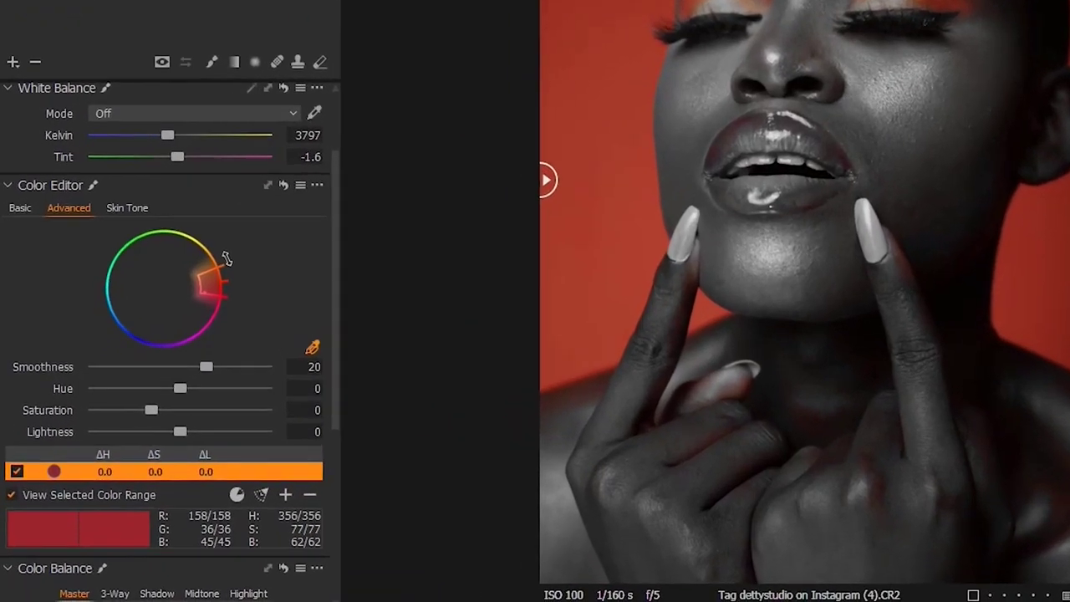
click(12, 495)
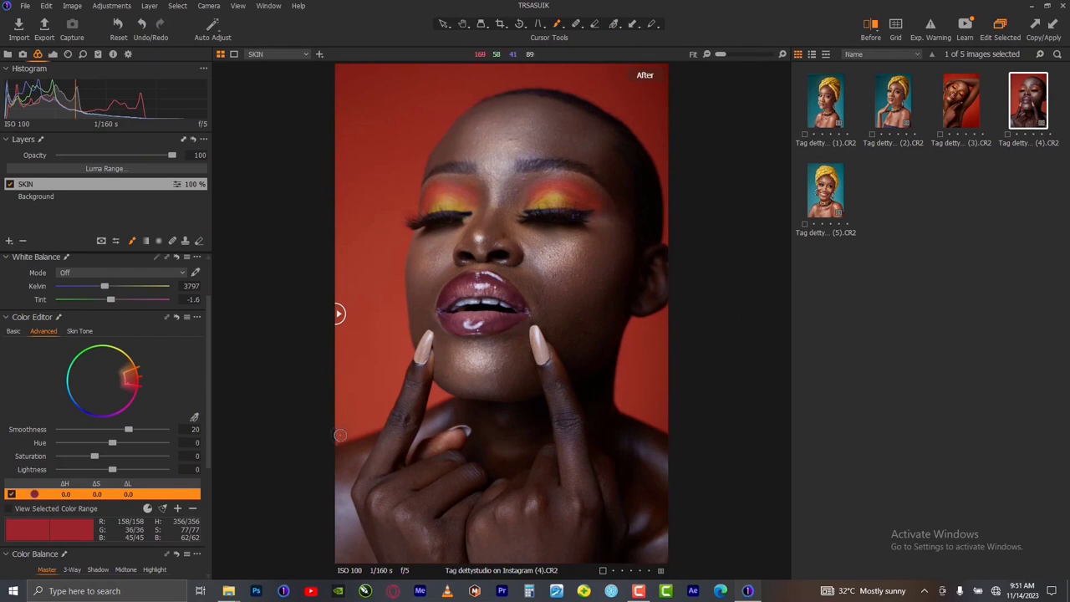
Outline the backdrop with the mask brush on the SKIN layer, fill the mask, and paint in the remaining backdrop areas
drag(376, 419, 341, 435)
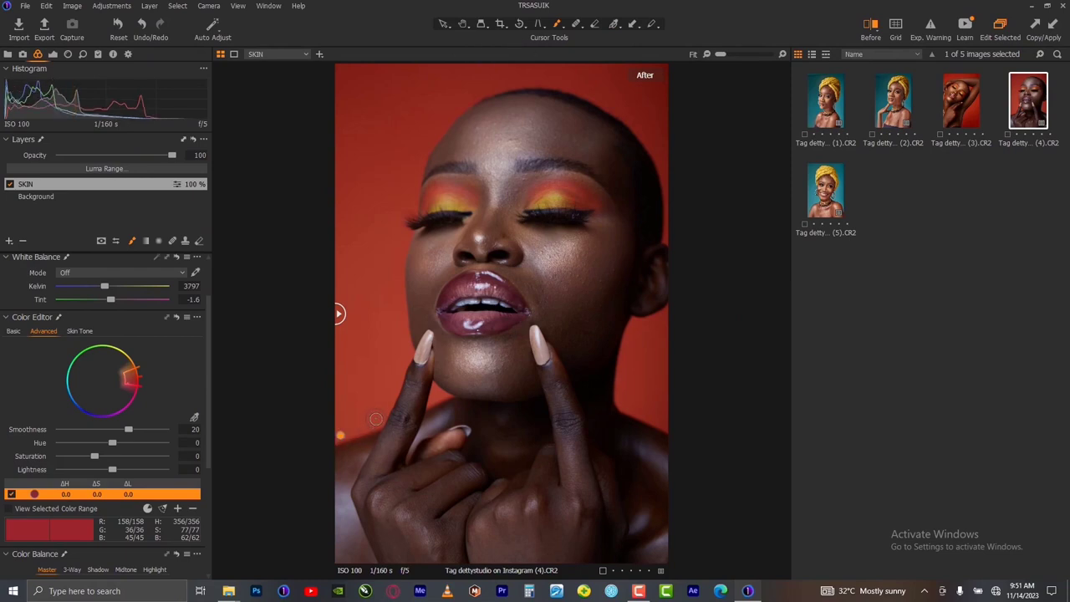
mouse_move(393, 388)
mouse_down()
mouse_move(405, 354)
mouse_move(399, 222)
mouse_move(422, 148)
mouse_move(469, 88)
mouse_move(467, 71)
mouse_move(360, 61)
mouse_move(339, 81)
mouse_move(340, 439)
mouse_up()
click(61, 184)
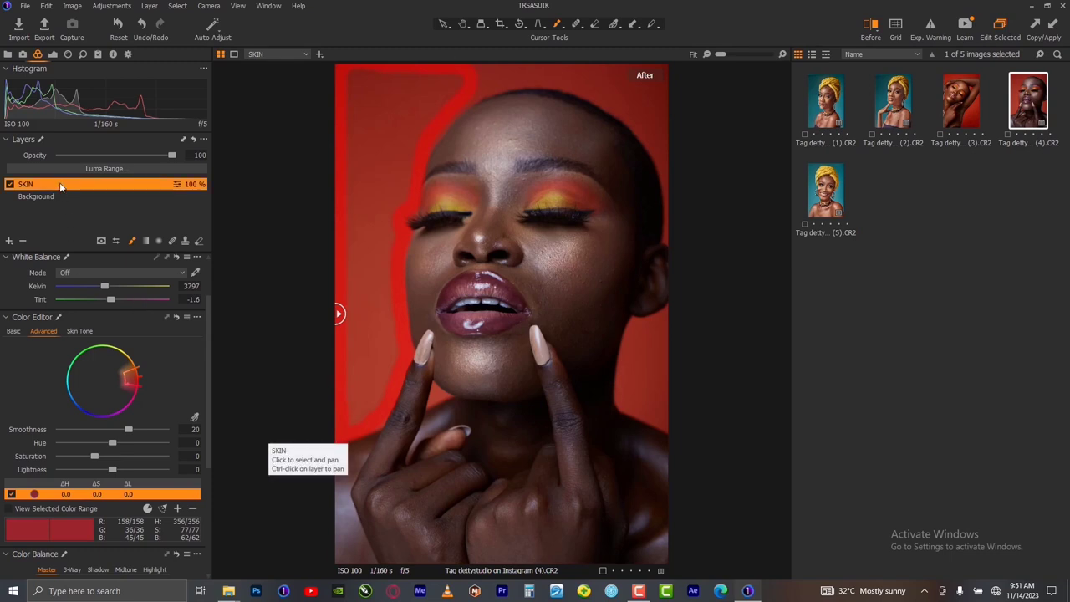
right_click(59, 182)
click(94, 212)
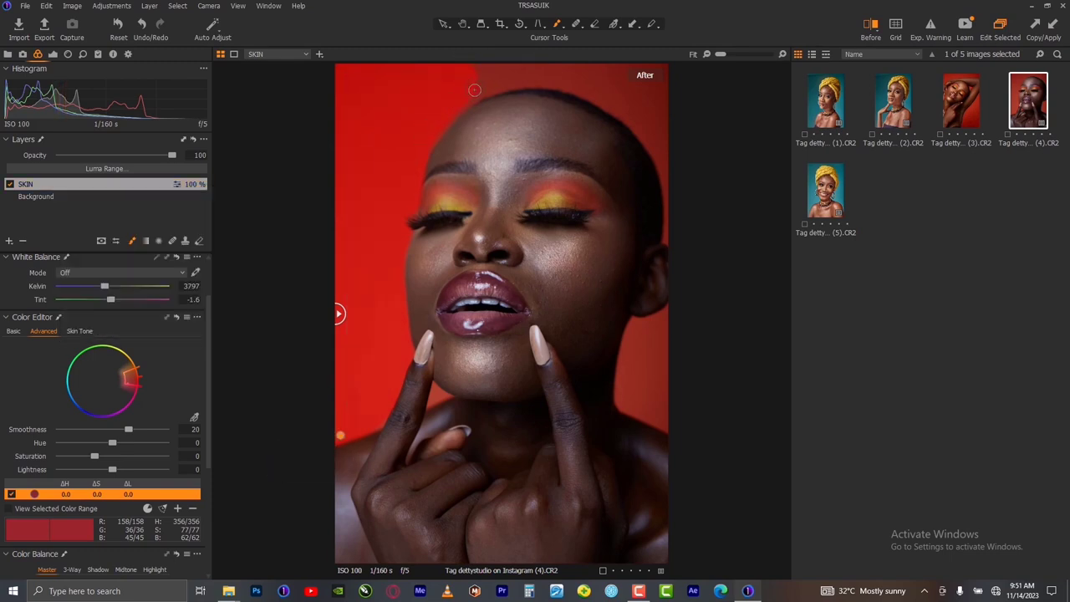
mouse_move(433, 134)
mouse_down()
mouse_move(493, 85)
mouse_move(536, 84)
mouse_move(613, 111)
mouse_move(646, 138)
mouse_move(665, 253)
mouse_move(619, 360)
mouse_move(618, 401)
mouse_move(674, 425)
mouse_move(659, 342)
mouse_move(667, 293)
mouse_move(644, 374)
mouse_move(663, 403)
mouse_move(634, 385)
mouse_move(644, 322)
mouse_move(636, 385)
mouse_move(657, 396)
mouse_move(644, 355)
mouse_move(649, 387)
mouse_move(625, 381)
mouse_move(638, 402)
mouse_move(657, 332)
mouse_move(669, 348)
mouse_move(625, 346)
mouse_move(665, 265)
mouse_move(653, 109)
mouse_move(659, 78)
mouse_move(668, 99)
mouse_move(664, 63)
mouse_move(458, 58)
mouse_move(504, 64)
mouse_move(479, 77)
mouse_move(488, 79)
mouse_move(630, 86)
mouse_move(593, 77)
mouse_move(636, 101)
mouse_move(643, 119)
mouse_move(636, 90)
mouse_move(659, 134)
mouse_move(671, 286)
mouse_move(650, 154)
mouse_move(612, 77)
mouse_move(631, 96)
mouse_move(571, 73)
mouse_move(583, 70)
mouse_move(481, 66)
mouse_move(465, 86)
mouse_move(547, 70)
mouse_move(651, 76)
mouse_move(582, 68)
mouse_move(441, 115)
mouse_move(430, 139)
mouse_move(386, 152)
mouse_move(352, 204)
mouse_up()
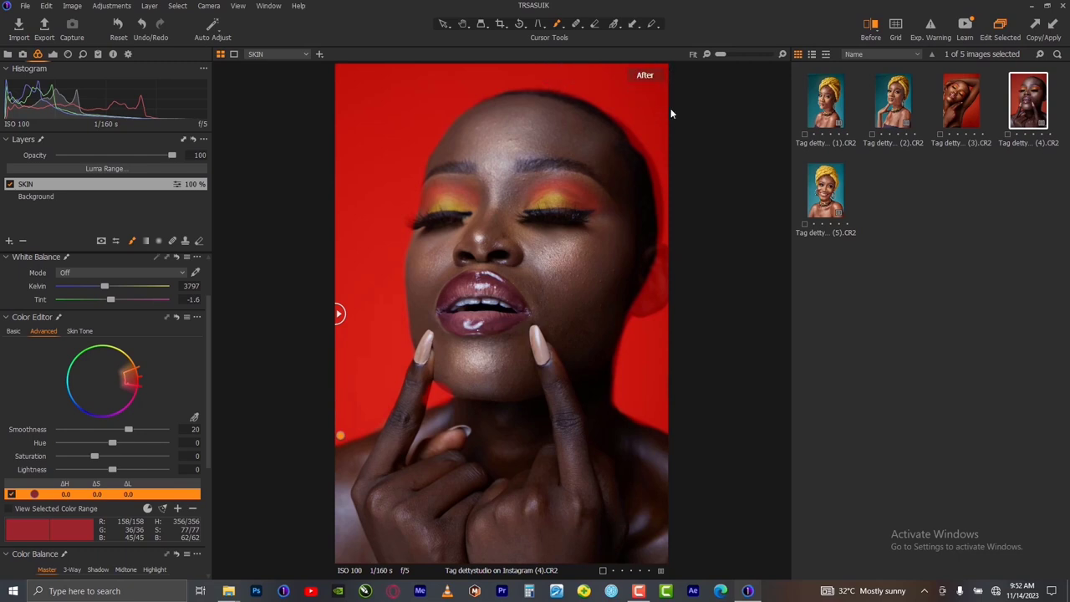
key(m)
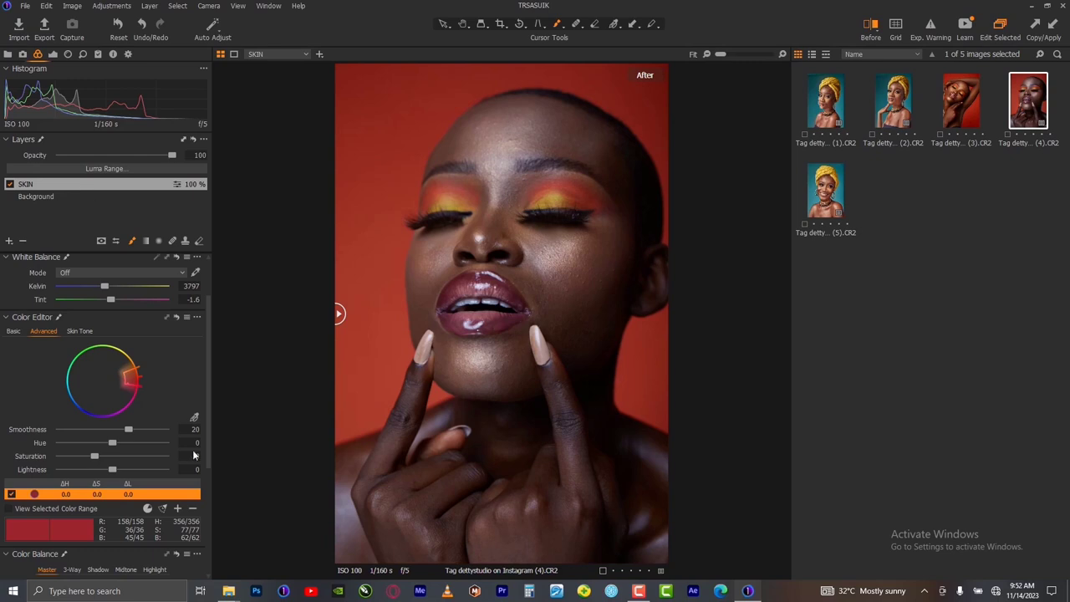
Preview the selected colour range and erase the SKIN layer's mask where it spills onto the subject's face and hands
scroll(194, 456, down, 1)
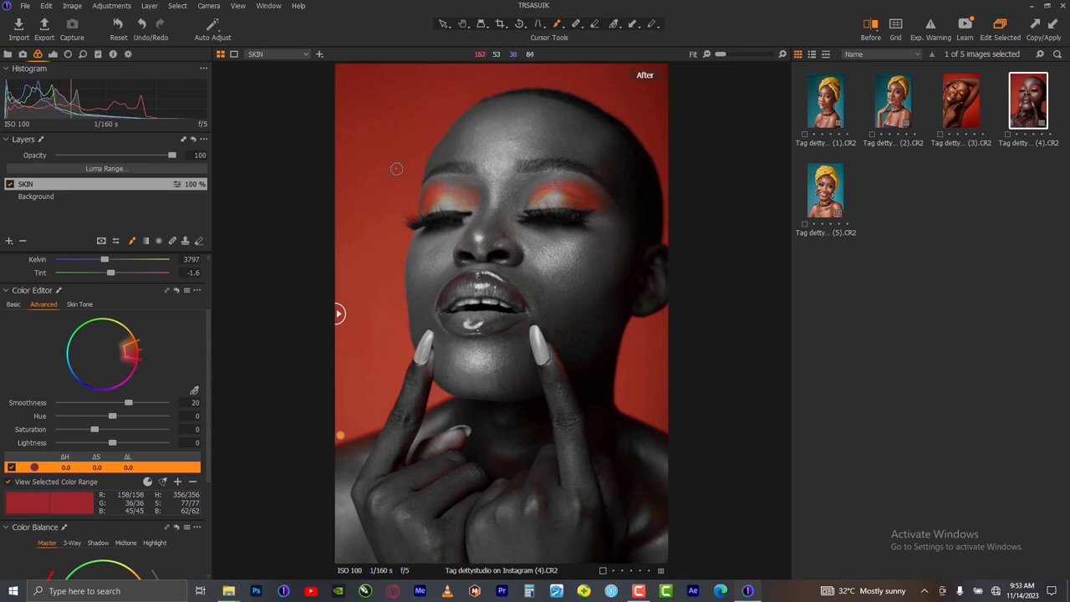
key(ctrl+plus)
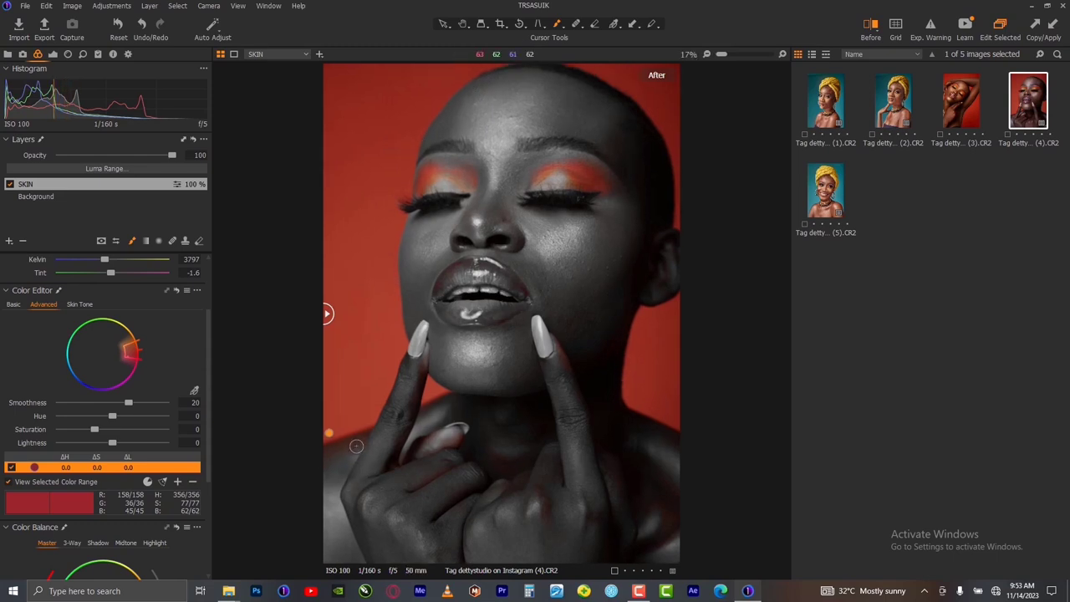
key(ctrl+minus)
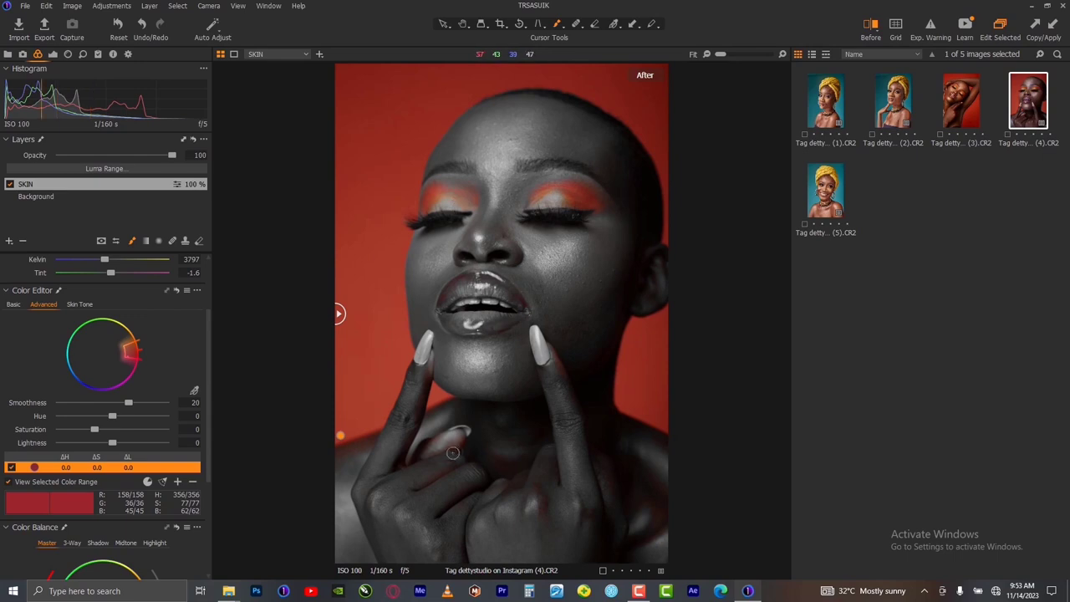
scroll(516, 491, up, 1)
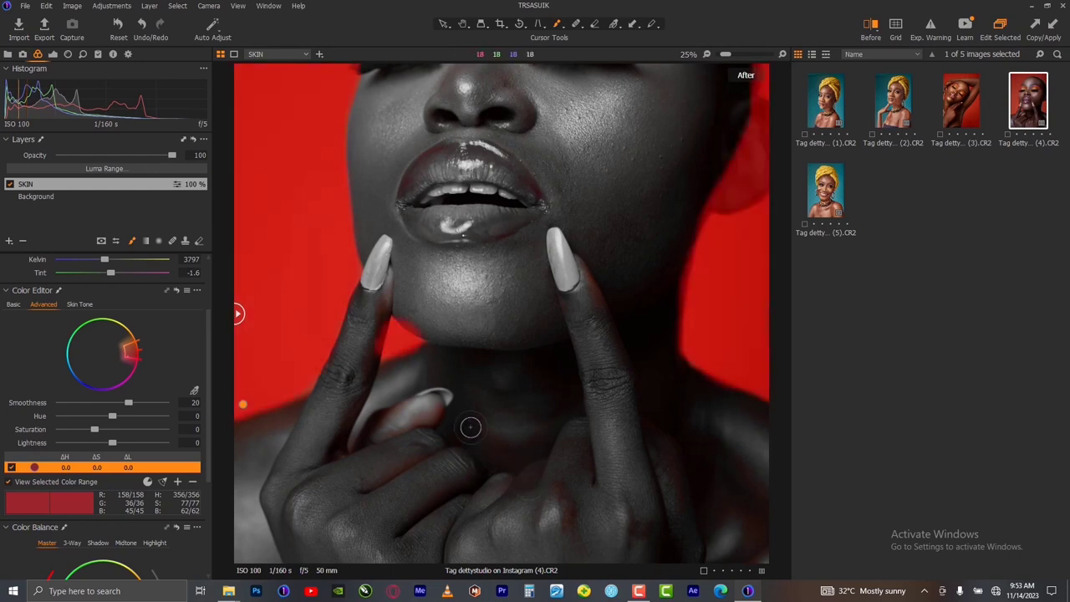
key(e)
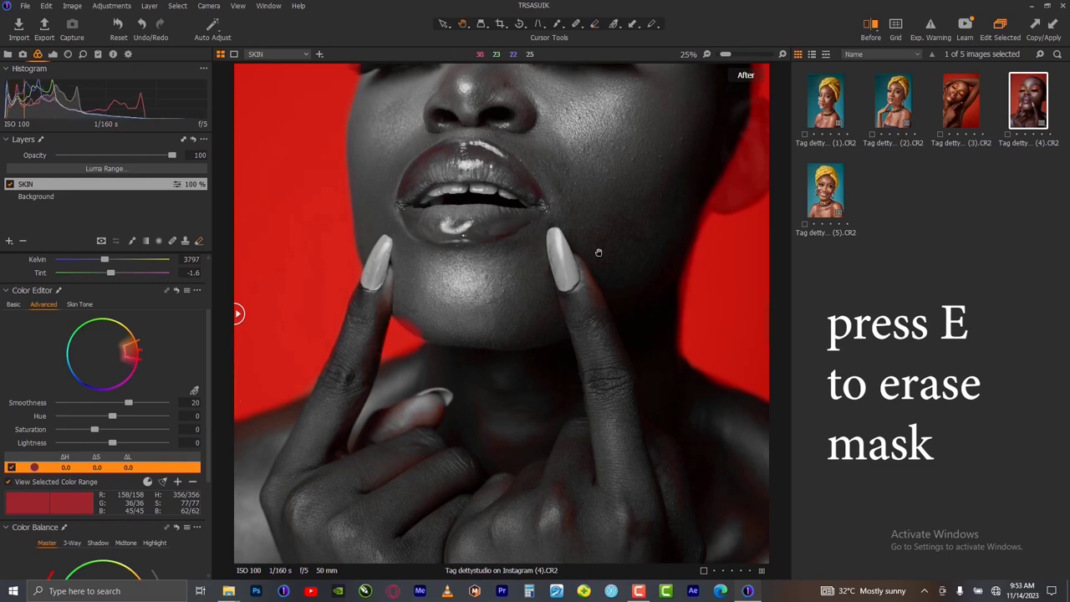
scroll(582, 400, up, 5)
key(e)
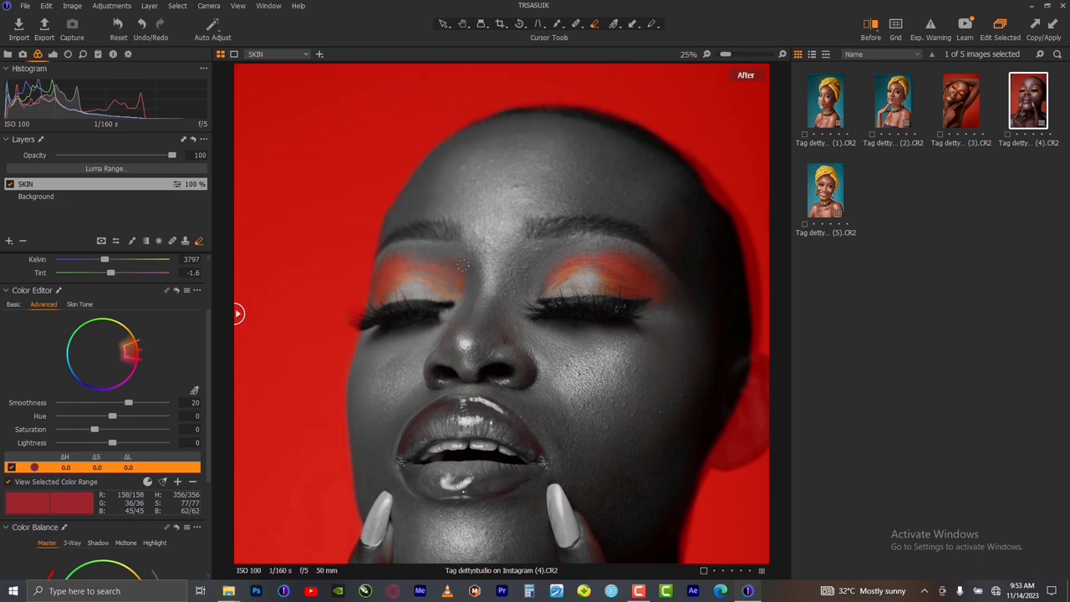
key(ctrl+0)
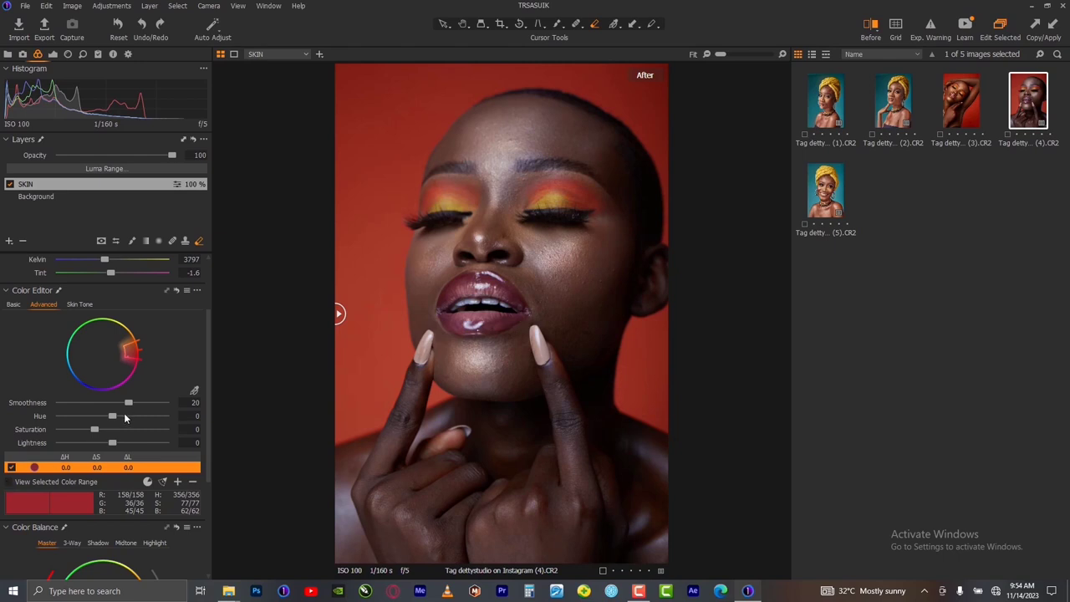
Set the sampled backdrop colour's hue to 30, then resample the recoloured backdrop twice, setting hue to 30 for each new sample
drag(161, 415, 163, 420)
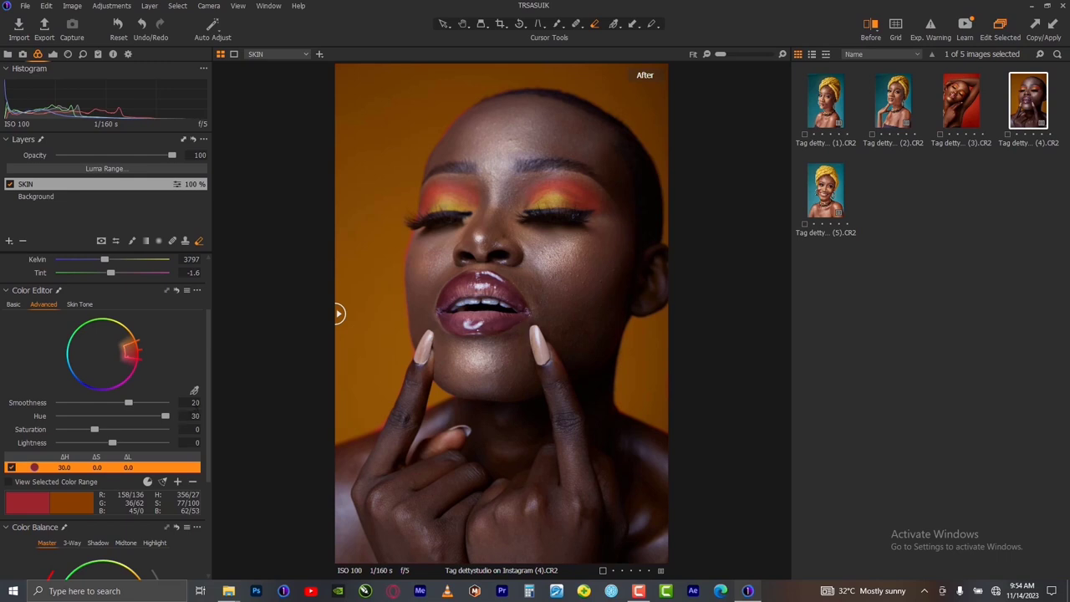
click(362, 240)
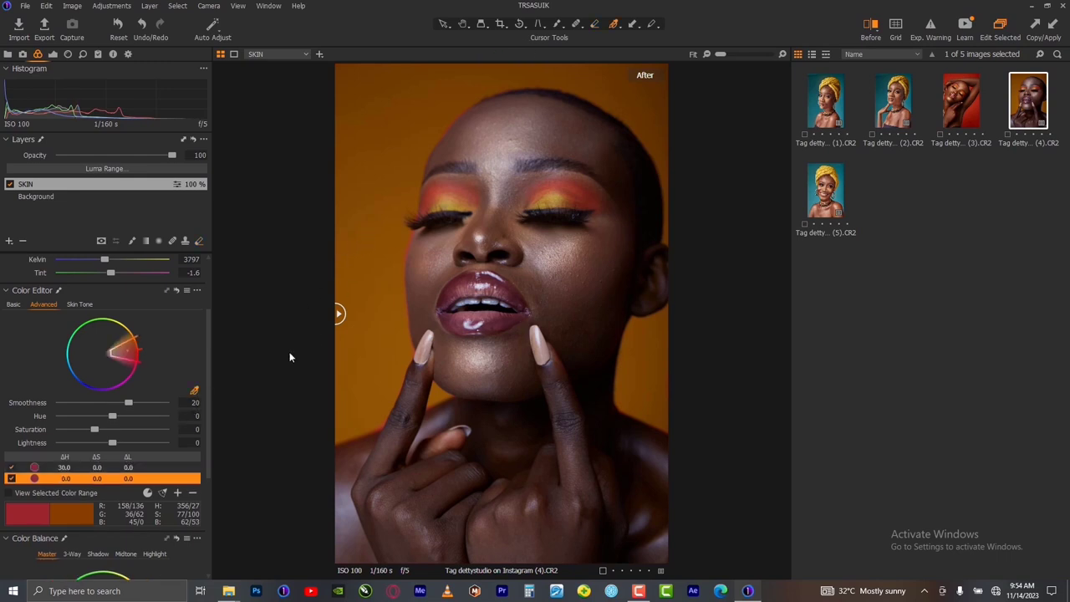
drag(113, 416, 182, 401)
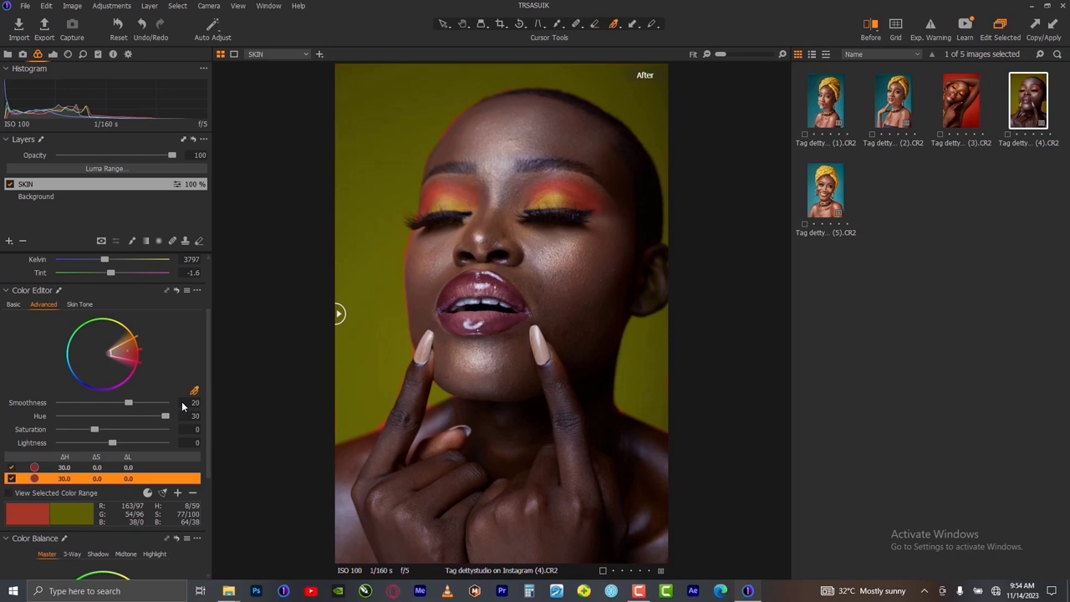
click(195, 393)
click(360, 260)
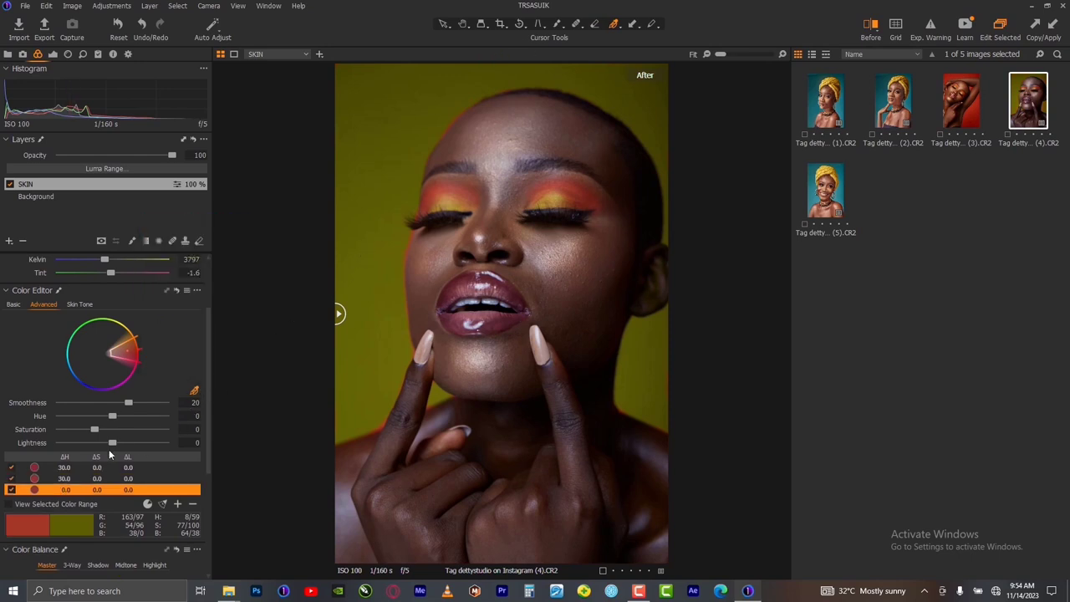
drag(113, 416, 189, 413)
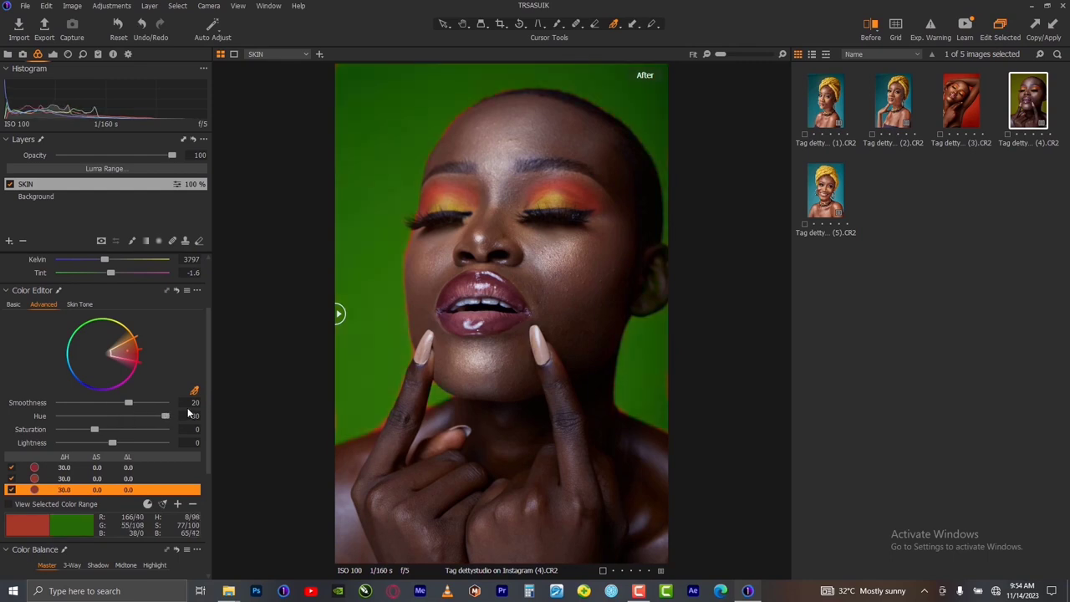
Add a fourth and a fifth backdrop colour sample, setting the hue of each to 30
click(365, 261)
drag(113, 417, 197, 414)
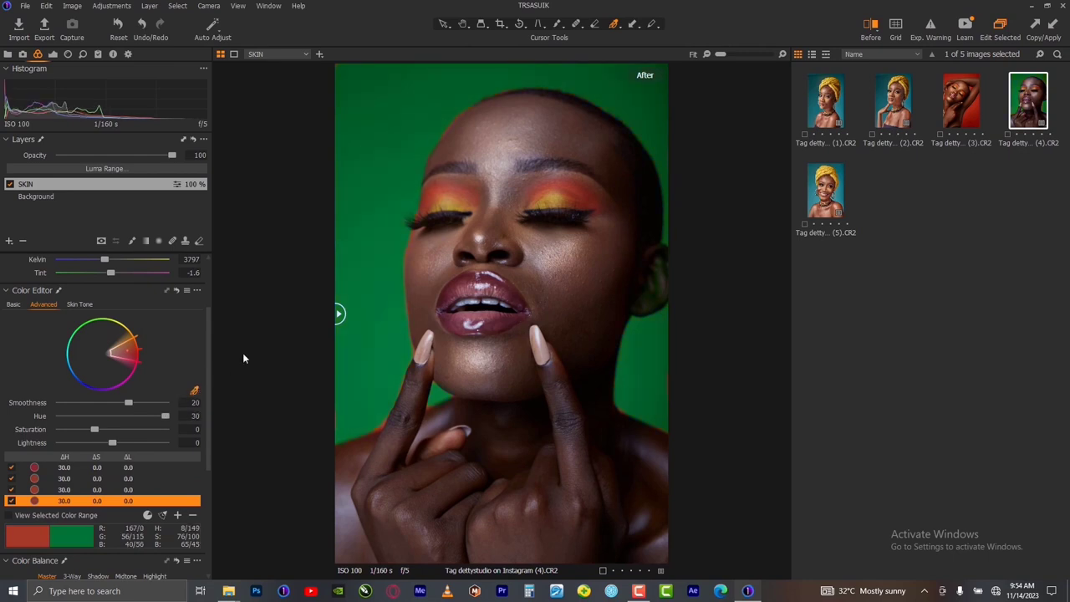
click(173, 513)
drag(204, 412, 212, 411)
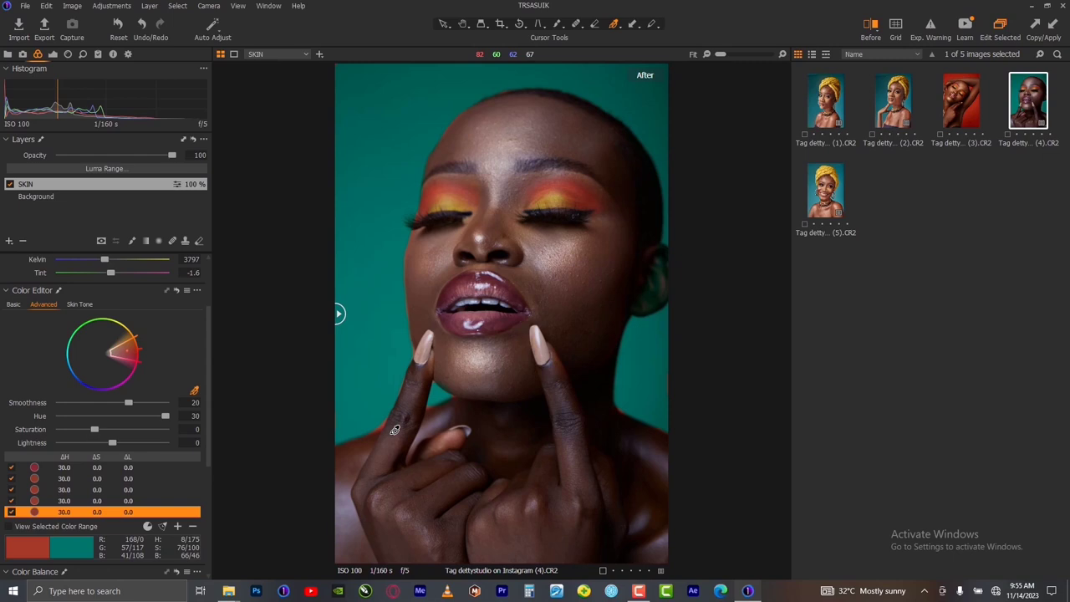
Paint the SKIN layer's mask along the red fringe where the backdrop meets the shoulder and raised hand
scroll(386, 437, up, 3)
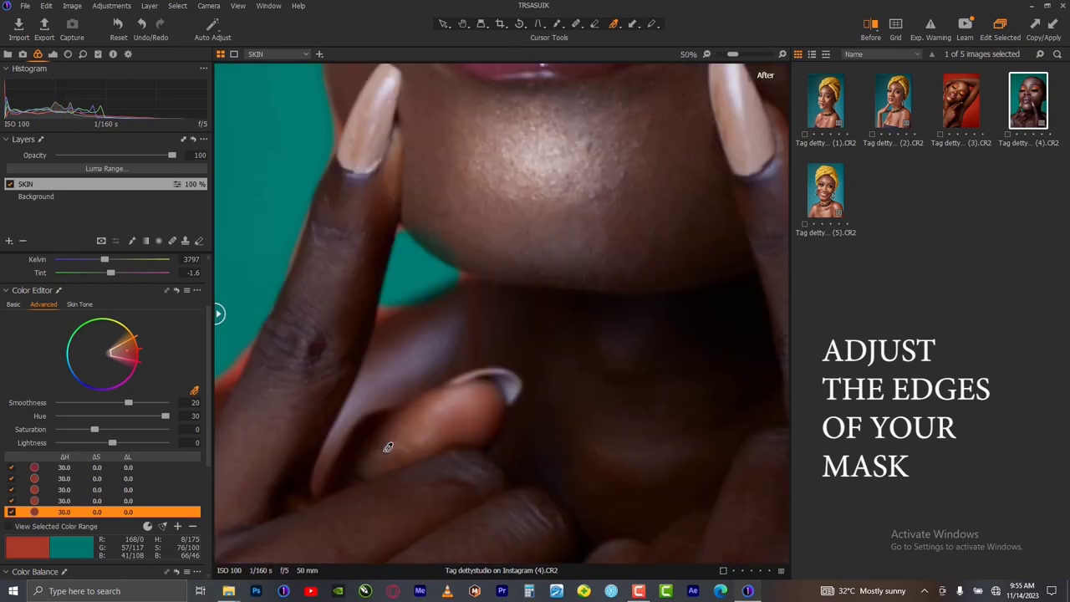
scroll(266, 418, down, 2)
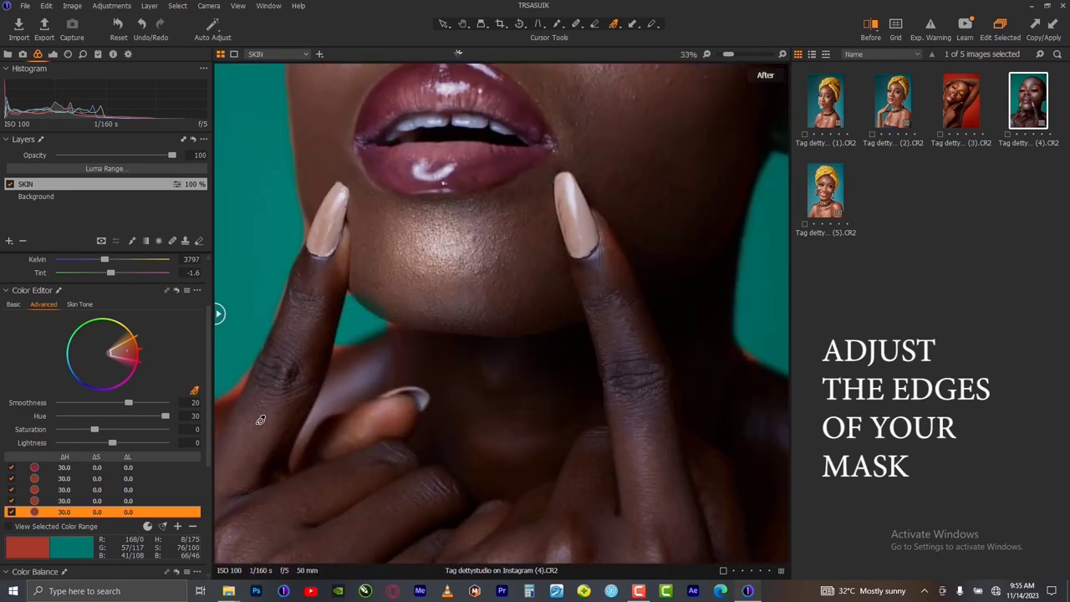
key(h)
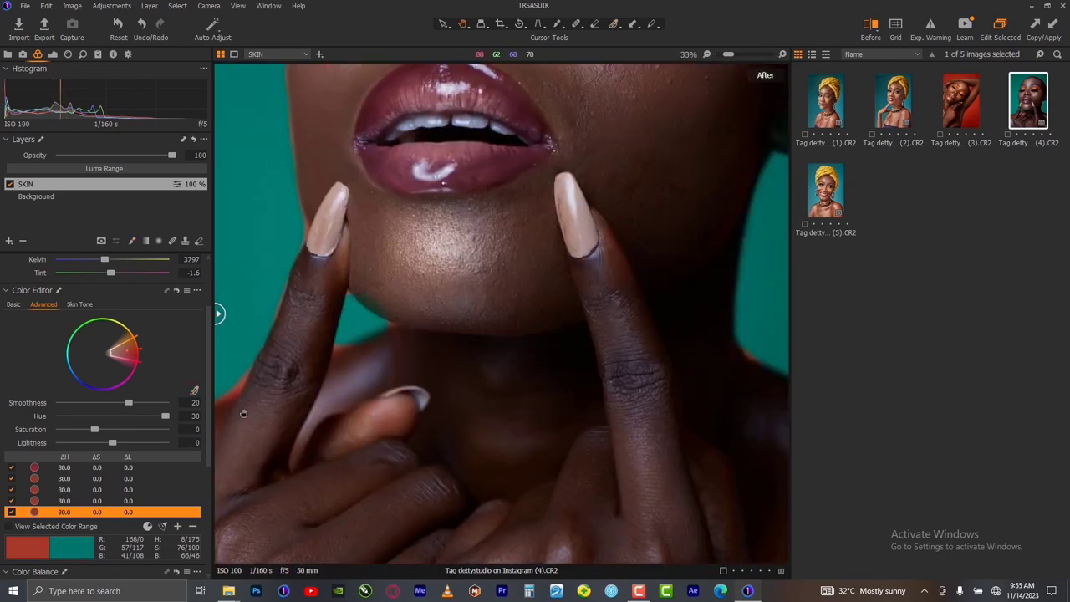
drag(242, 414, 371, 414)
key(b)
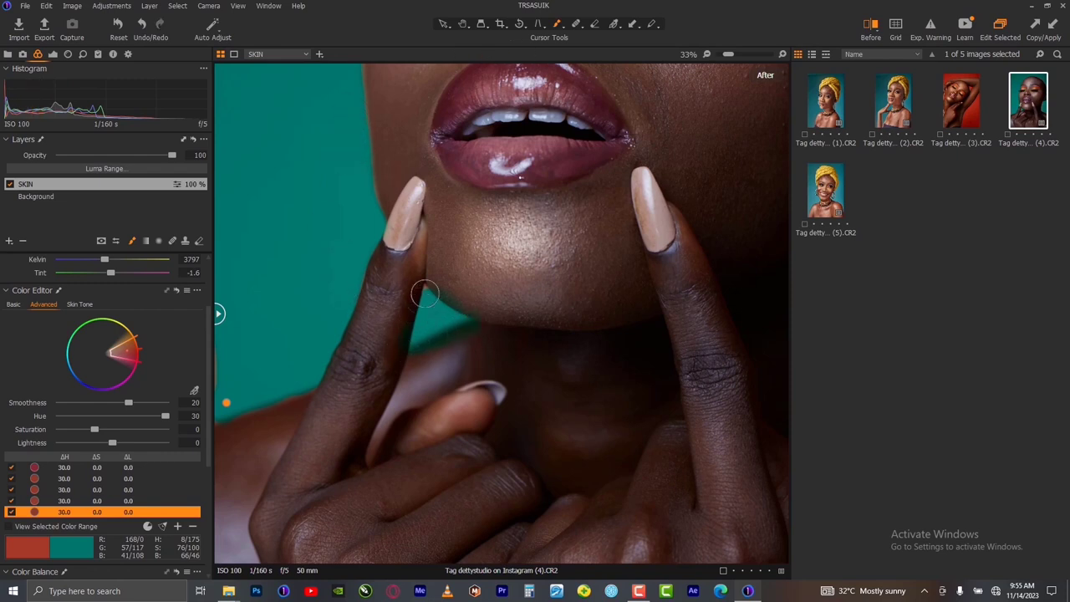
Refine the SKIN layer's mask edge around the raised hand and cheek, undoing the last stroke beside the cheek
key(e)
key(ctrl+0)
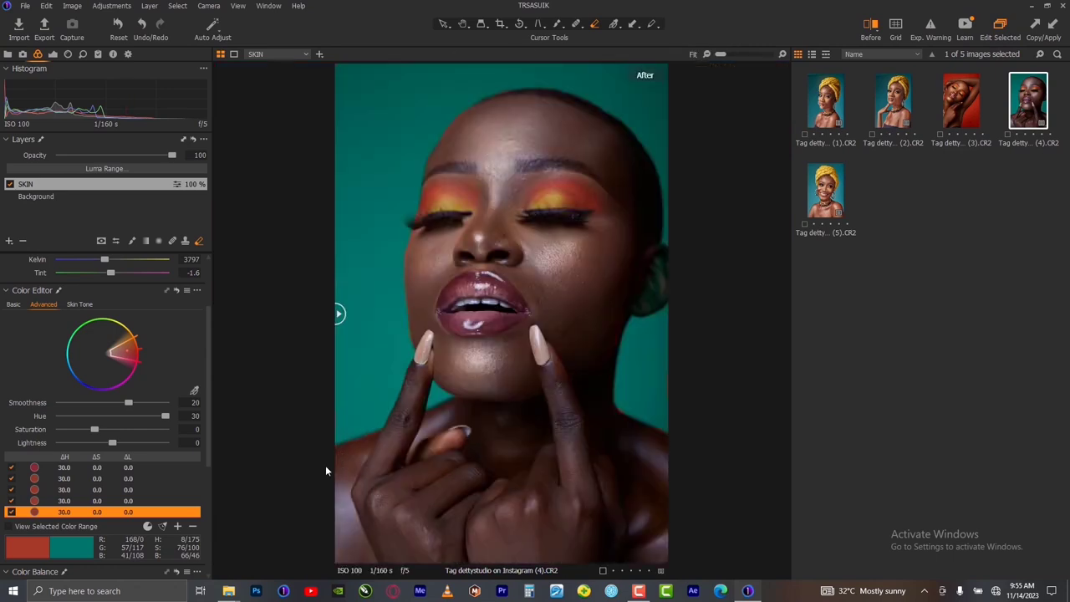
key(ctrl+equal)
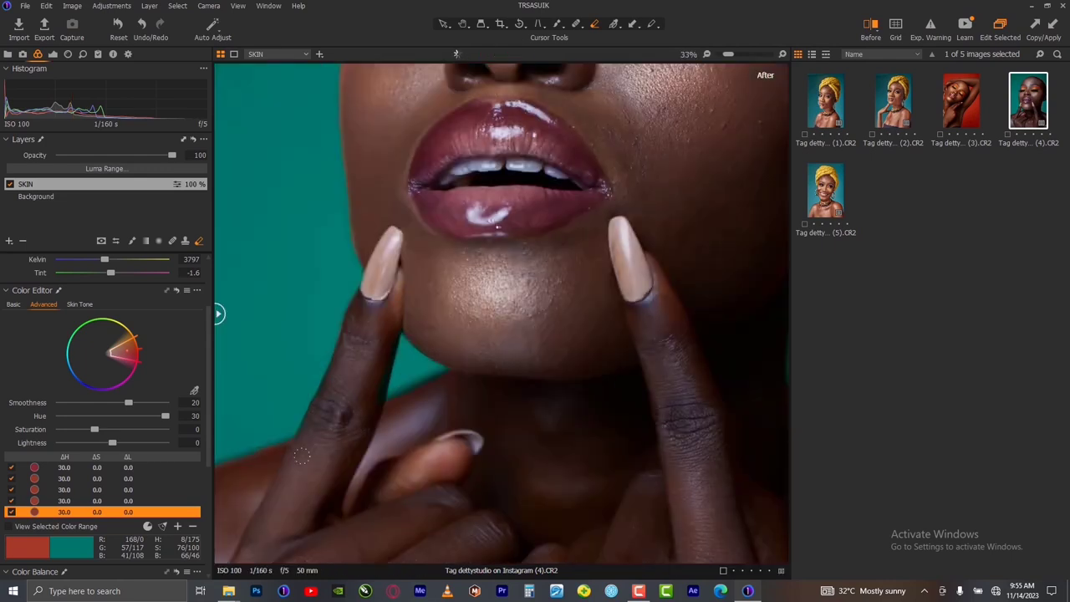
drag(294, 465, 318, 418)
key(b)
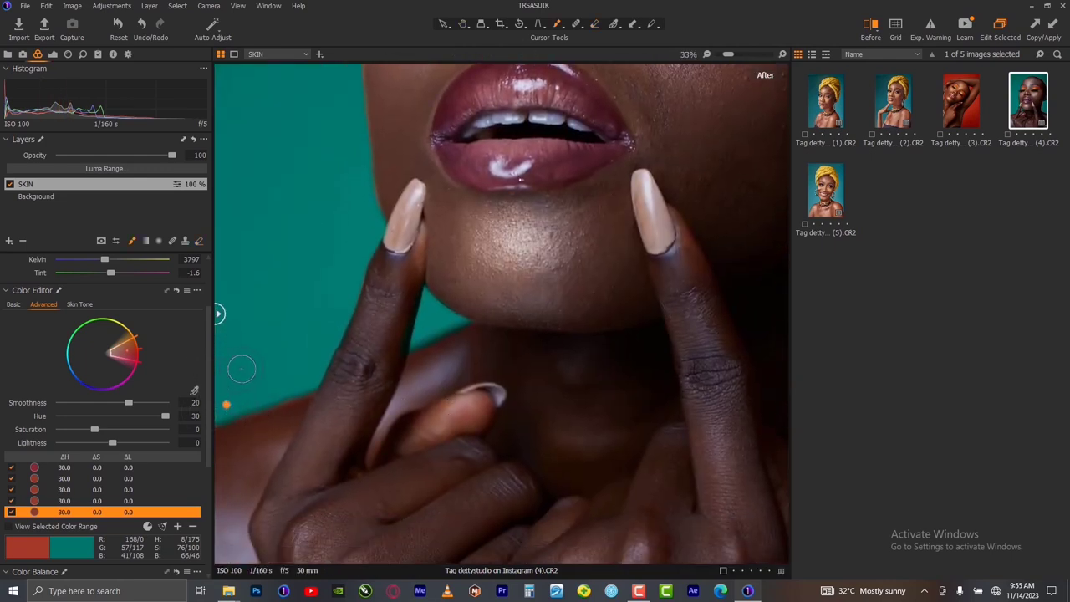
key(ctrl+0)
scroll(325, 313, up, 3)
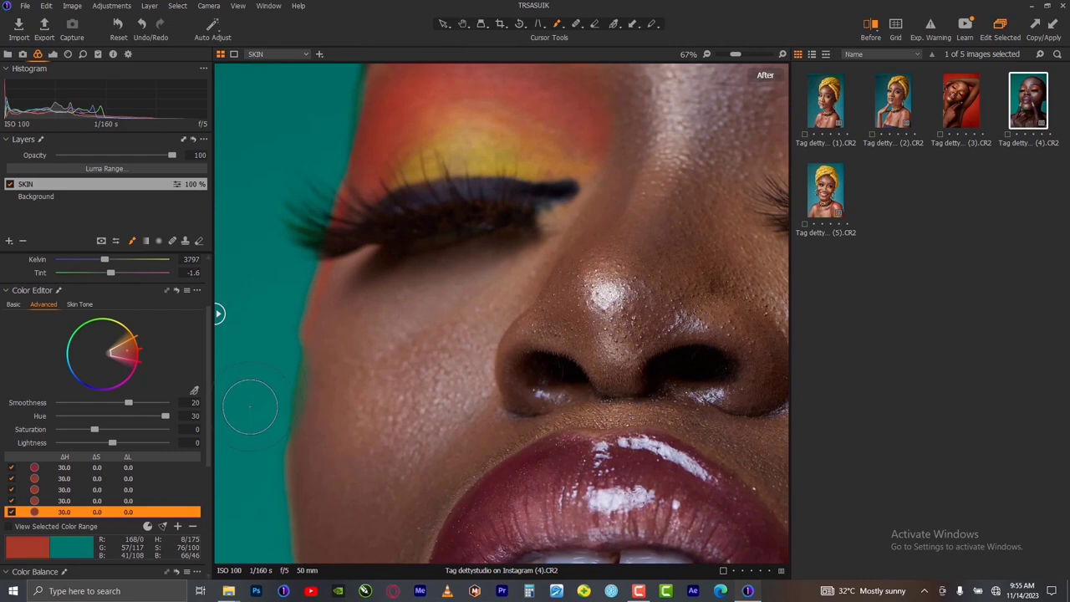
key(ctrl+z)
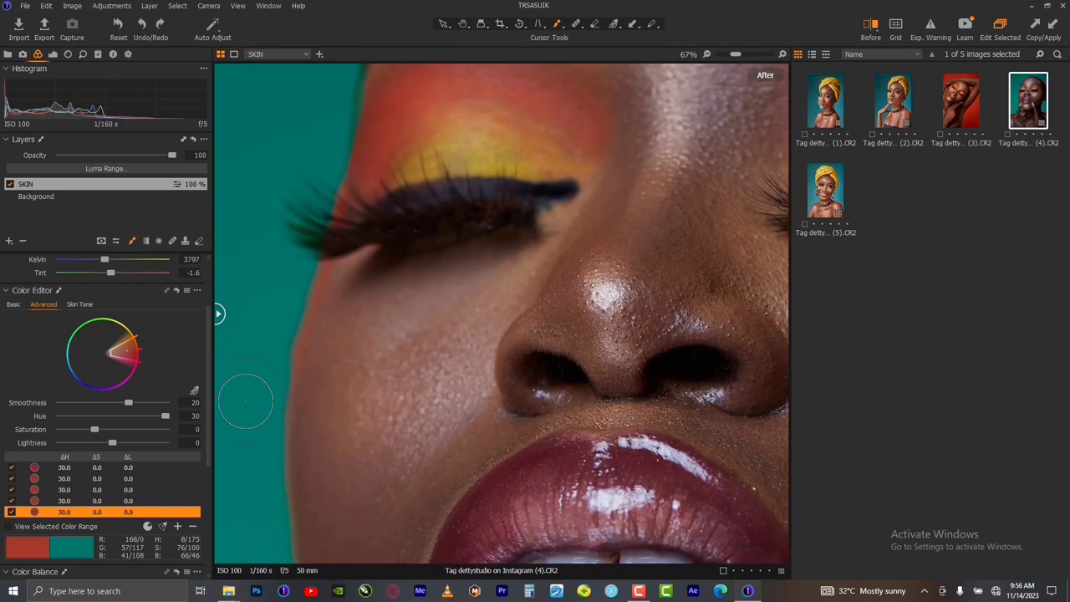
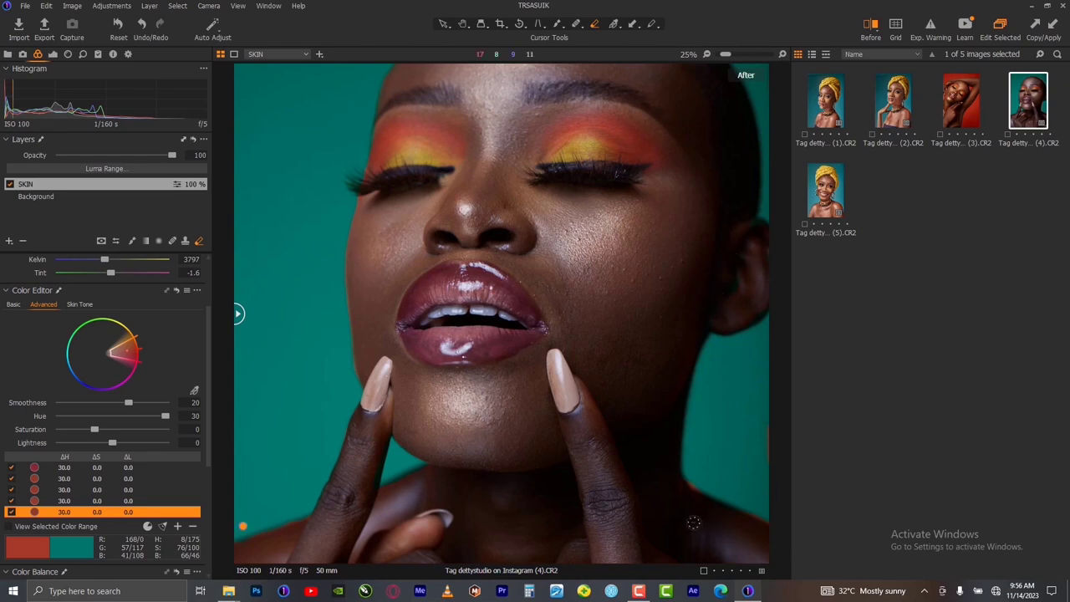
Erase the SKIN layer's mask where it spills onto the shoulder and neck below the visible ear
drag(693, 522, 682, 484)
key(b)
scroll(736, 387, down, 1)
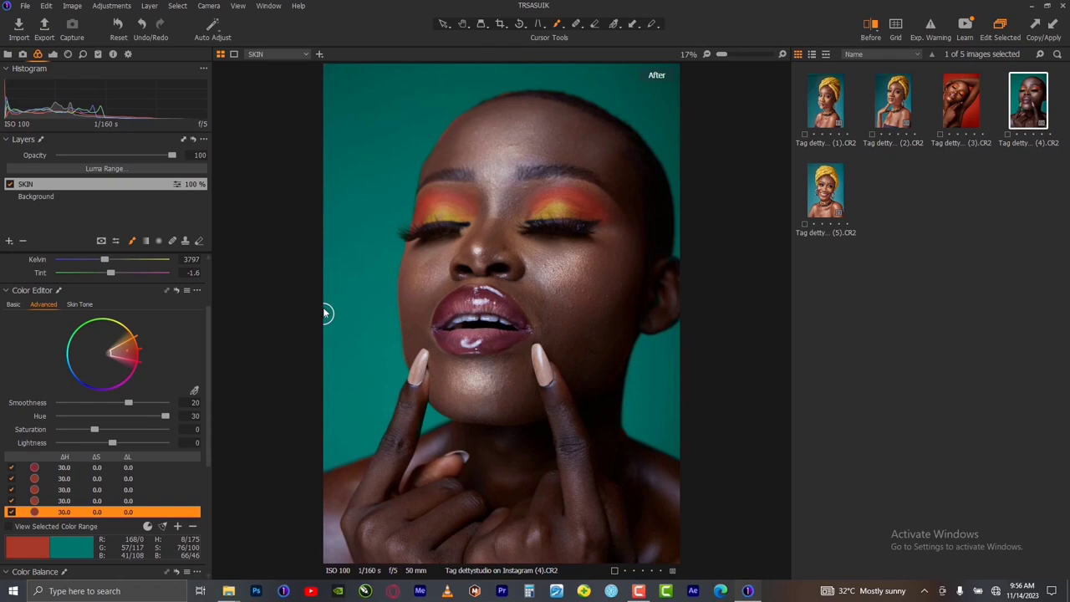
Compare the recoloured portrait with the original and inspect the mask edge along the forehead
drag(326, 313, 263, 298)
scroll(455, 108, up, 5)
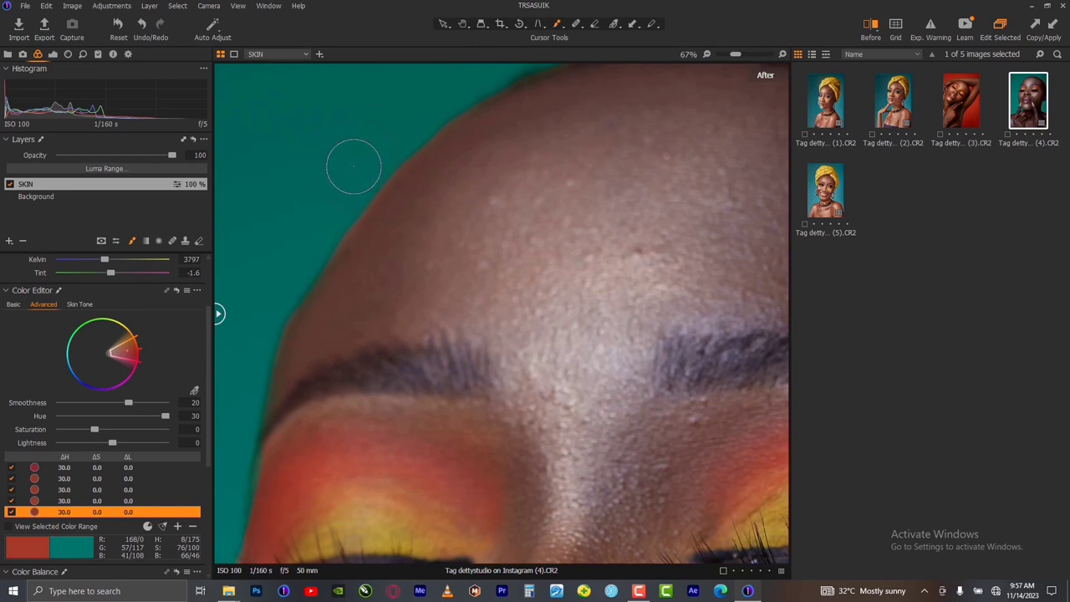
key(ctrl+0)
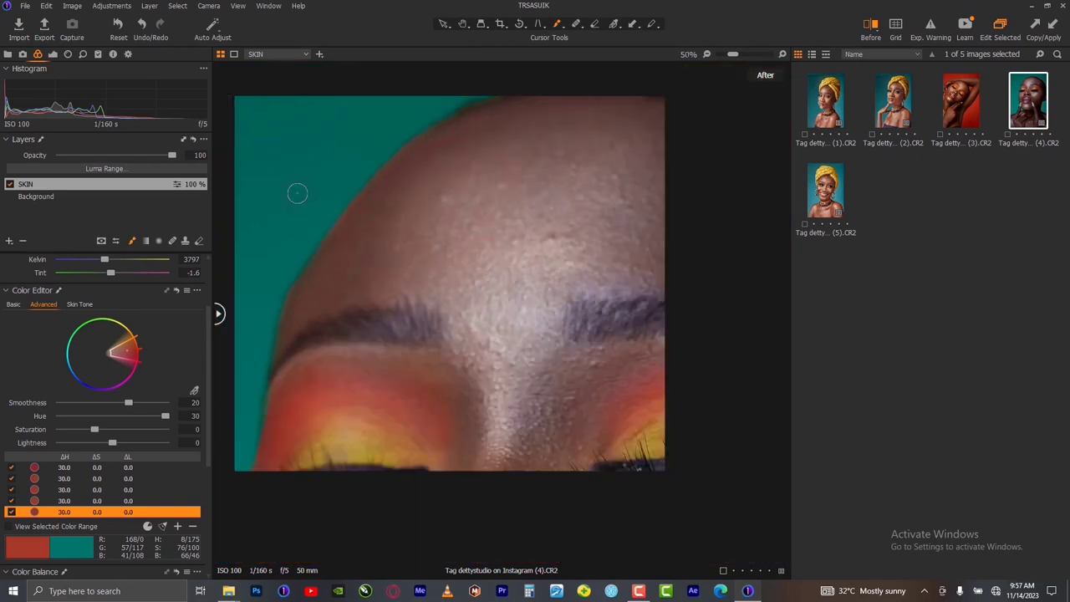
drag(327, 313, 277, 357)
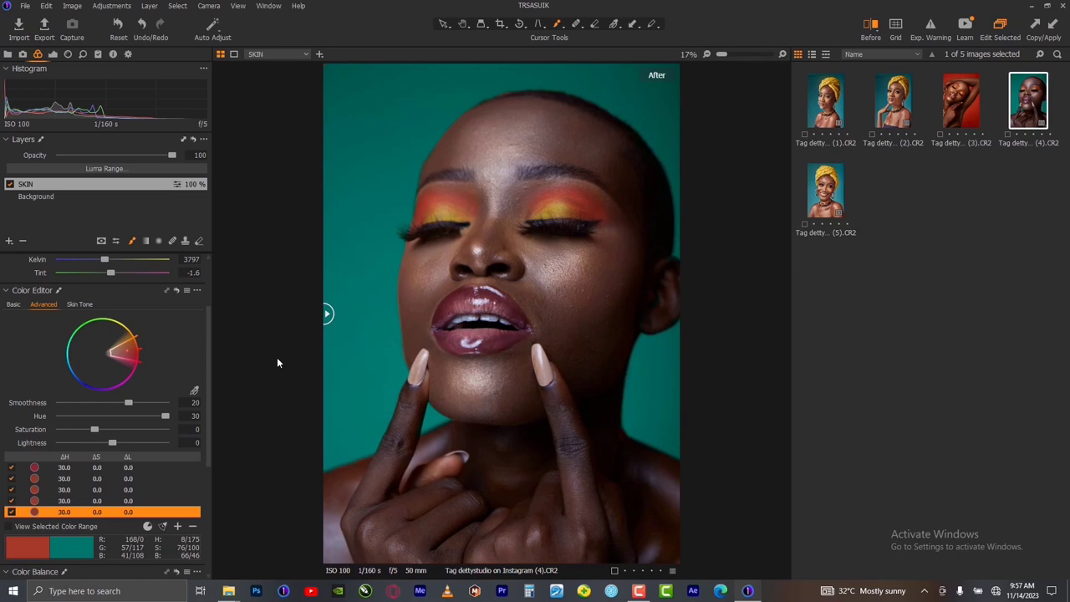
Add a new adjustment layer named LIPS
click(9, 242)
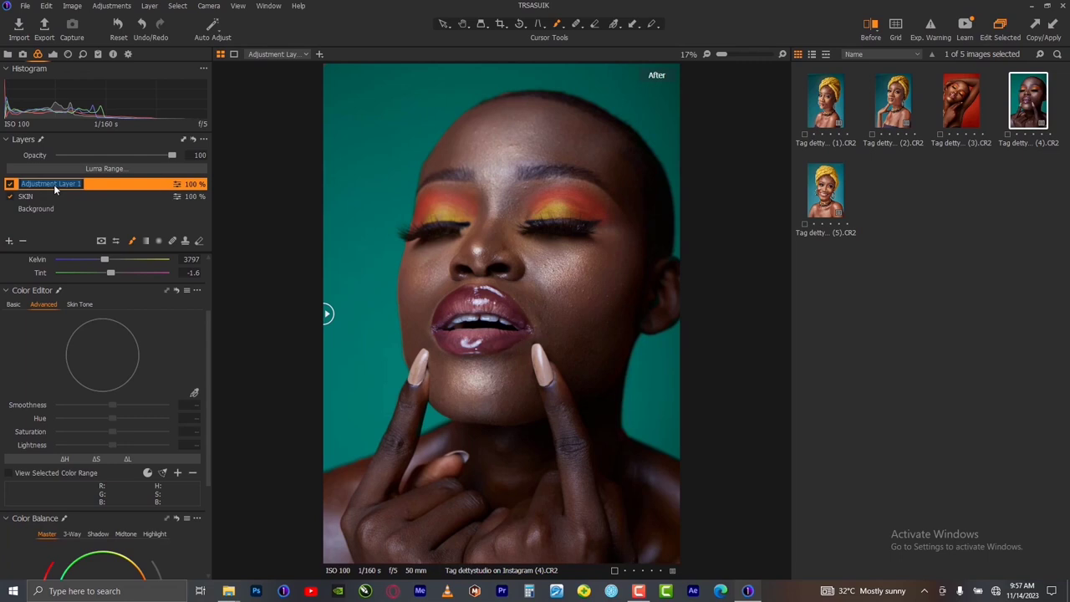
text(L)
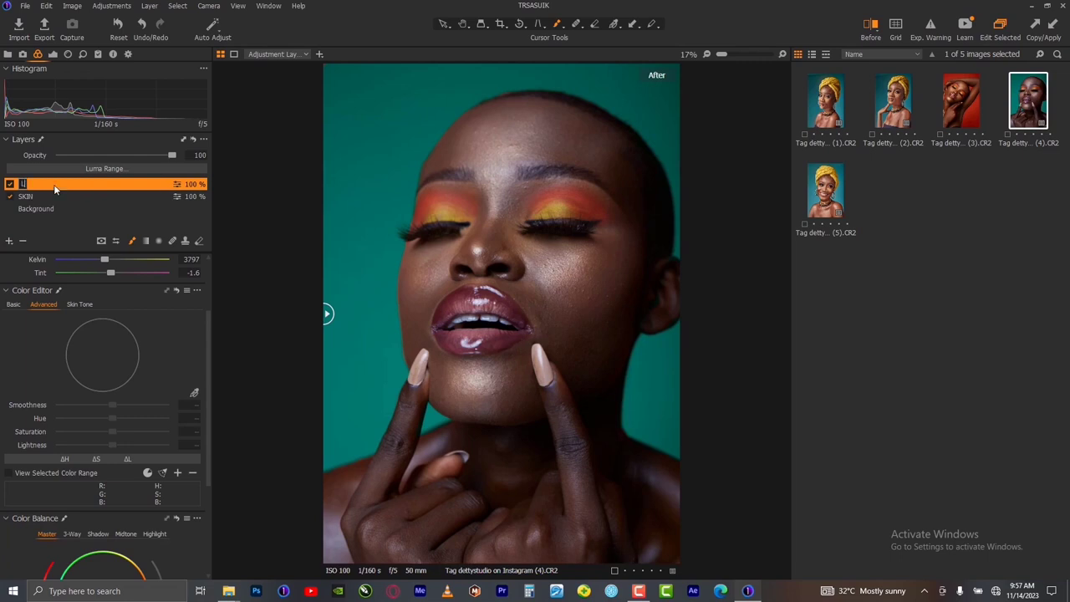
text(IPS)
key(Return)
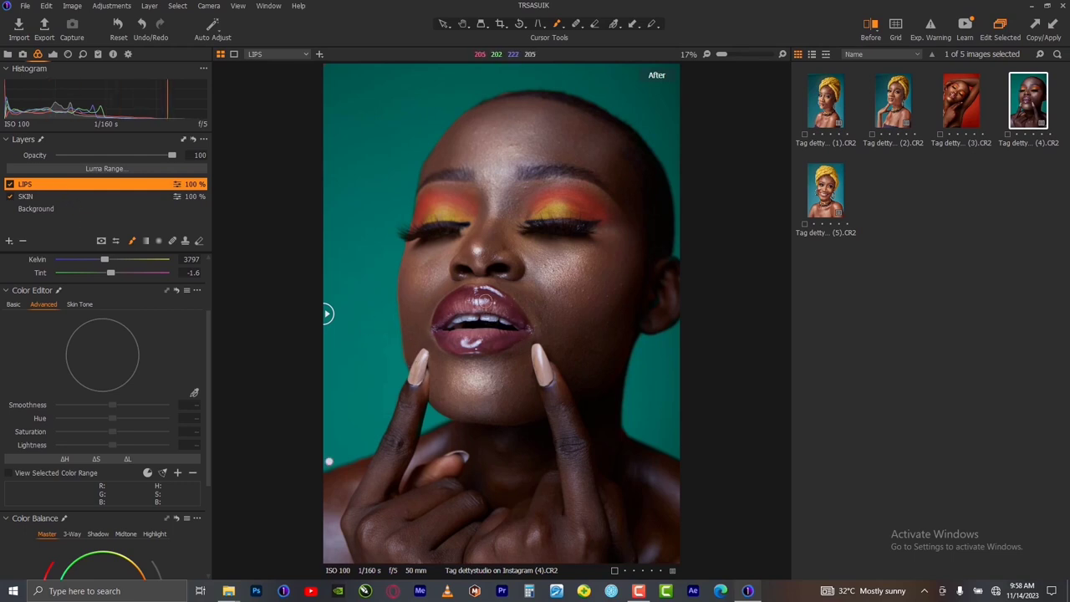
Paint a mask over the upper and lower lips on the LIPS layer, leaving out the teeth
scroll(480, 301, up, 4)
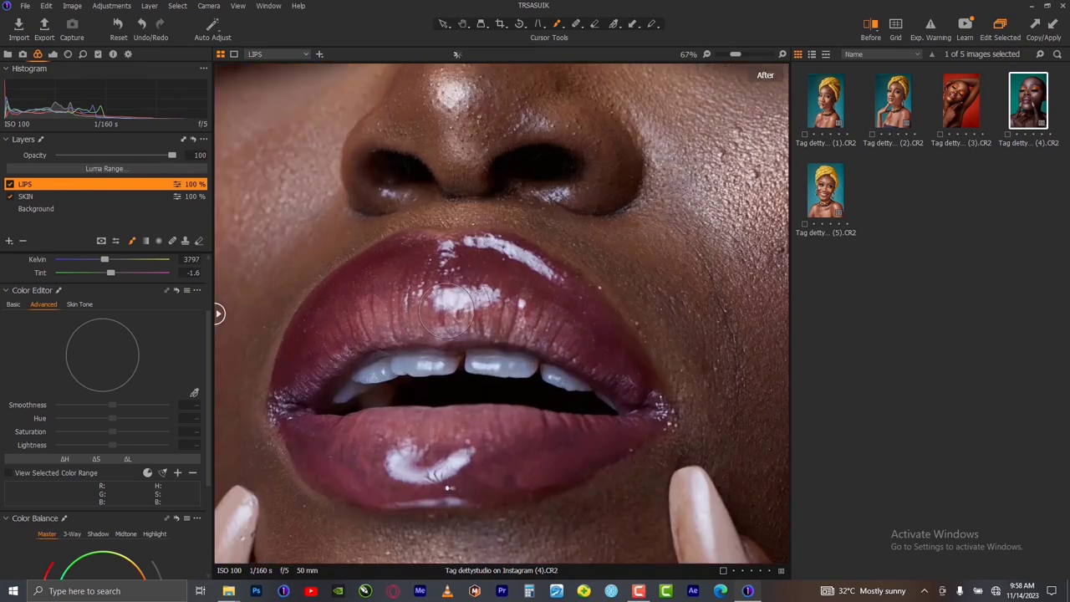
right_click(444, 310)
mouse_move(293, 353)
mouse_down()
mouse_move(278, 393)
mouse_move(308, 310)
mouse_move(340, 280)
mouse_move(419, 239)
mouse_move(493, 238)
mouse_move(545, 263)
mouse_move(612, 321)
mouse_move(661, 397)
mouse_move(655, 430)
mouse_move(544, 488)
mouse_move(377, 502)
mouse_move(328, 487)
mouse_move(278, 407)
mouse_move(345, 422)
mouse_move(645, 420)
mouse_move(544, 466)
mouse_move(488, 477)
mouse_move(382, 470)
mouse_move(293, 425)
mouse_move(421, 426)
mouse_move(302, 434)
mouse_move(554, 430)
mouse_move(547, 444)
mouse_move(577, 460)
mouse_move(400, 483)
mouse_move(382, 458)
mouse_move(405, 501)
mouse_move(440, 486)
mouse_move(467, 493)
mouse_move(411, 422)
mouse_move(377, 418)
mouse_move(604, 434)
mouse_move(629, 368)
mouse_move(430, 342)
mouse_move(317, 304)
mouse_move(433, 238)
mouse_move(296, 375)
mouse_move(388, 303)
mouse_move(524, 336)
mouse_move(590, 316)
mouse_move(493, 301)
mouse_move(468, 259)
mouse_move(439, 287)
mouse_up()
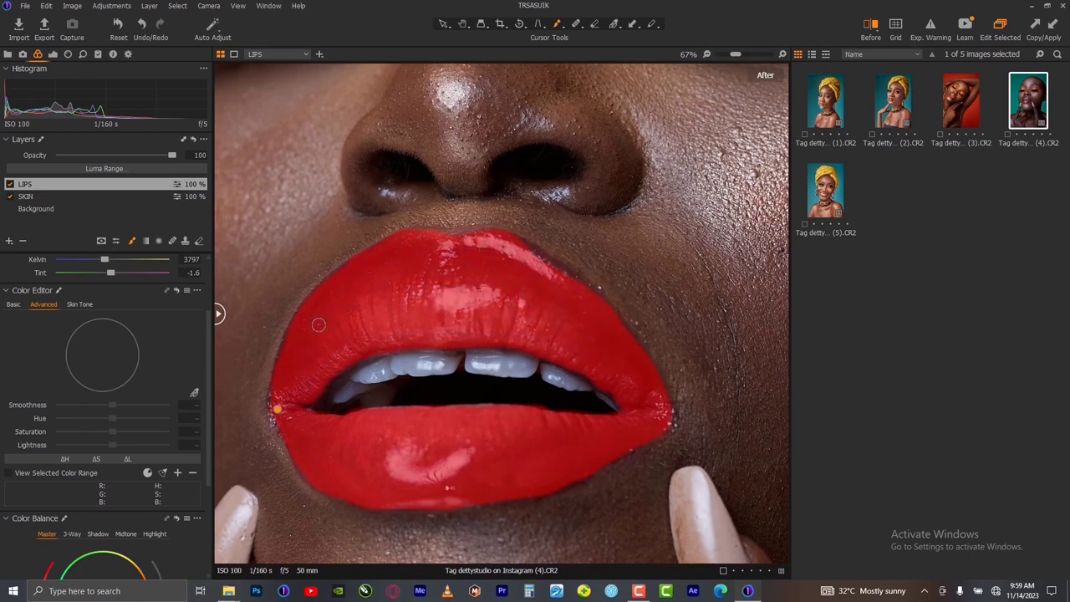
Set the LIPS layer's exposure saturation to 31
key(ctrl+0)
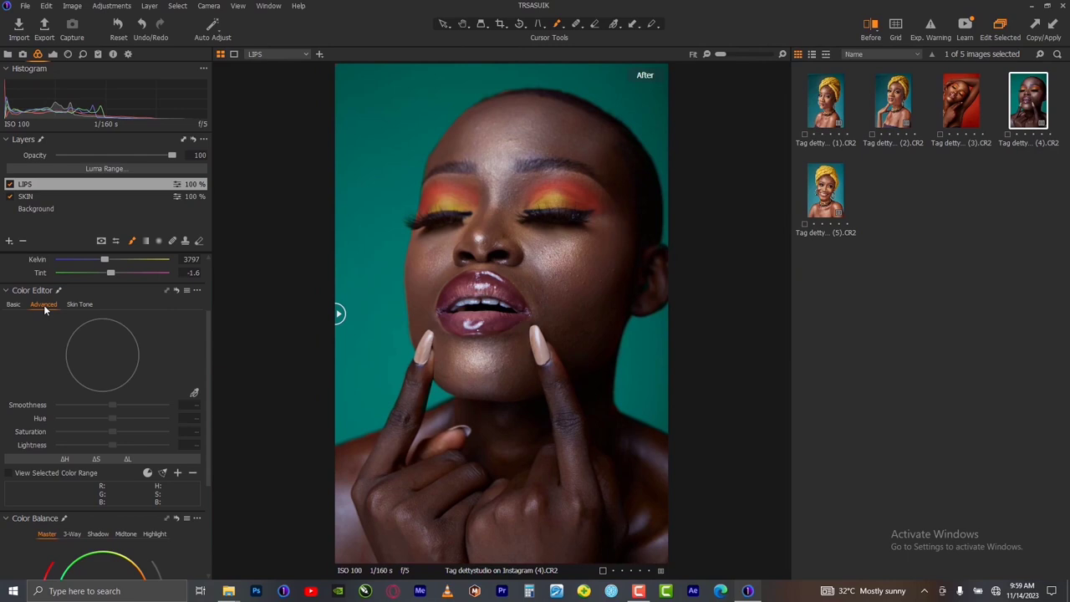
click(52, 54)
drag(108, 391, 127, 403)
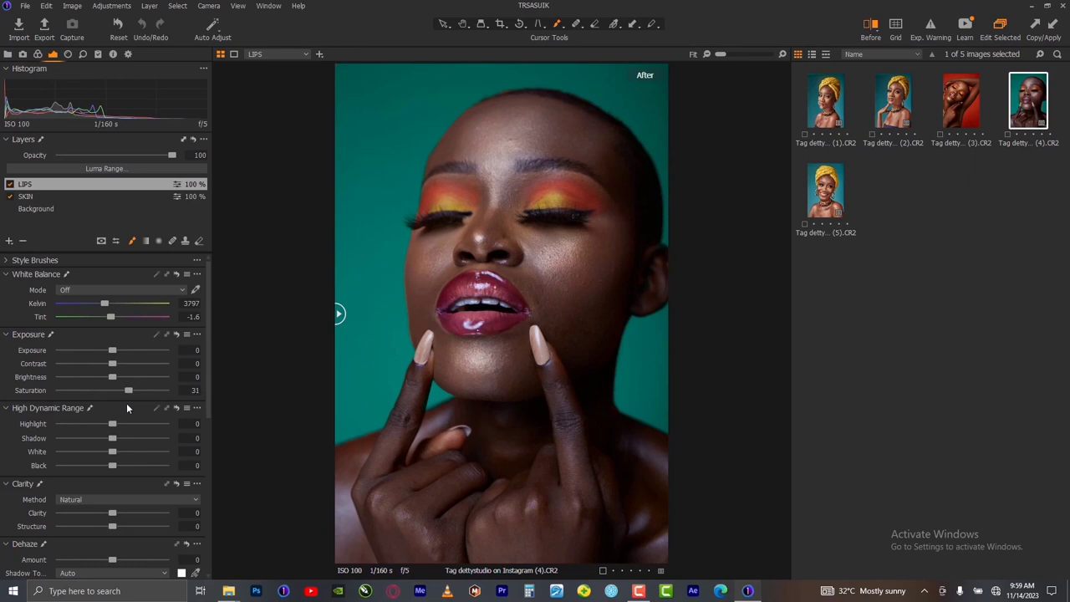
Refine the LIPS layer's mask with a radius of 140 and compare the result with the original
right_click(46, 190)
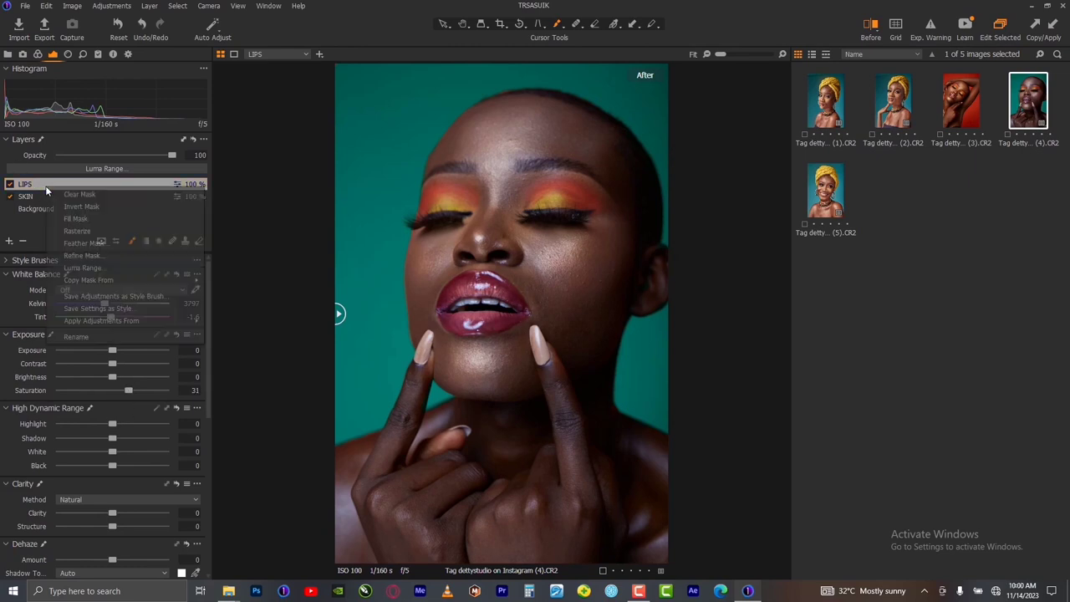
click(85, 257)
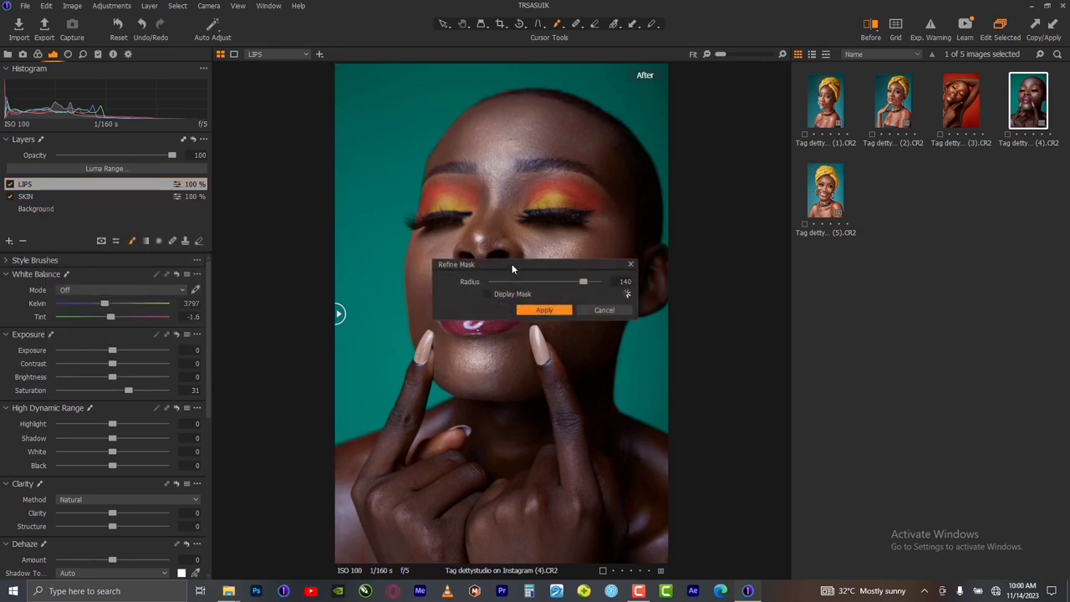
drag(513, 268, 637, 392)
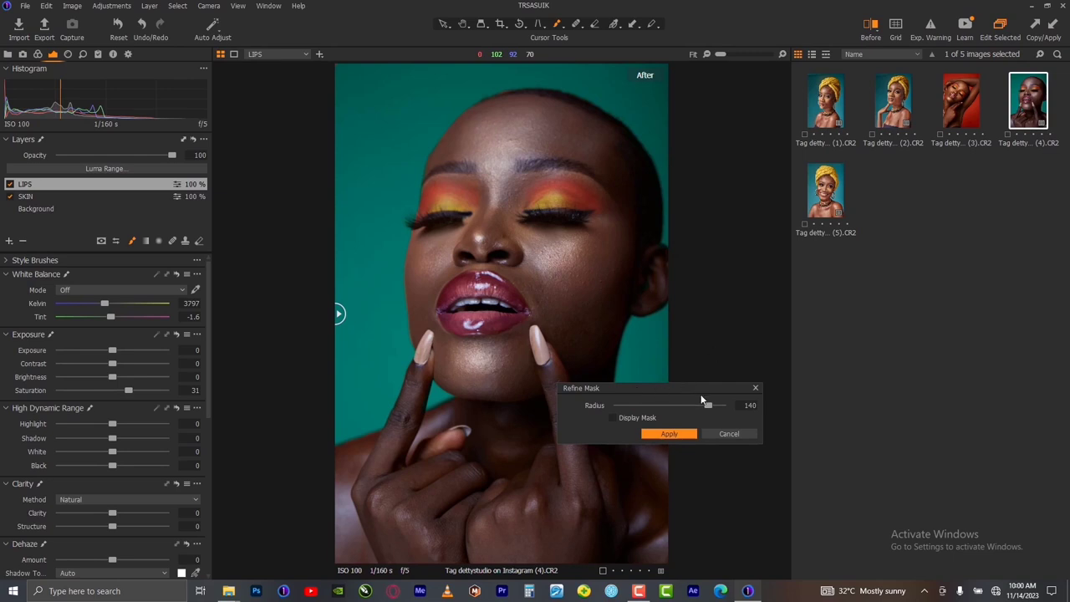
click(670, 435)
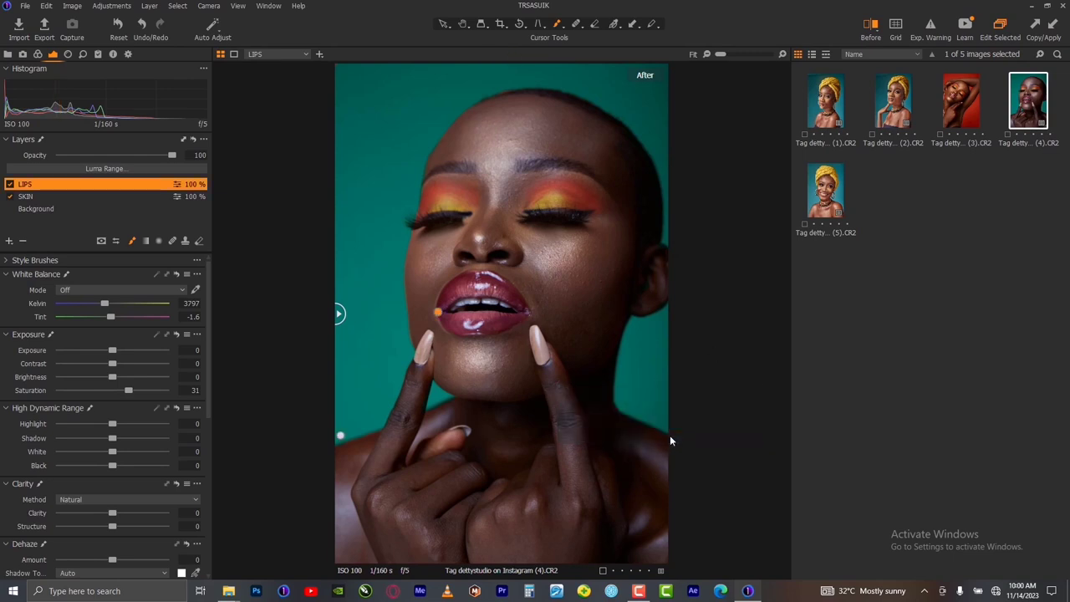
drag(339, 314, 316, 324)
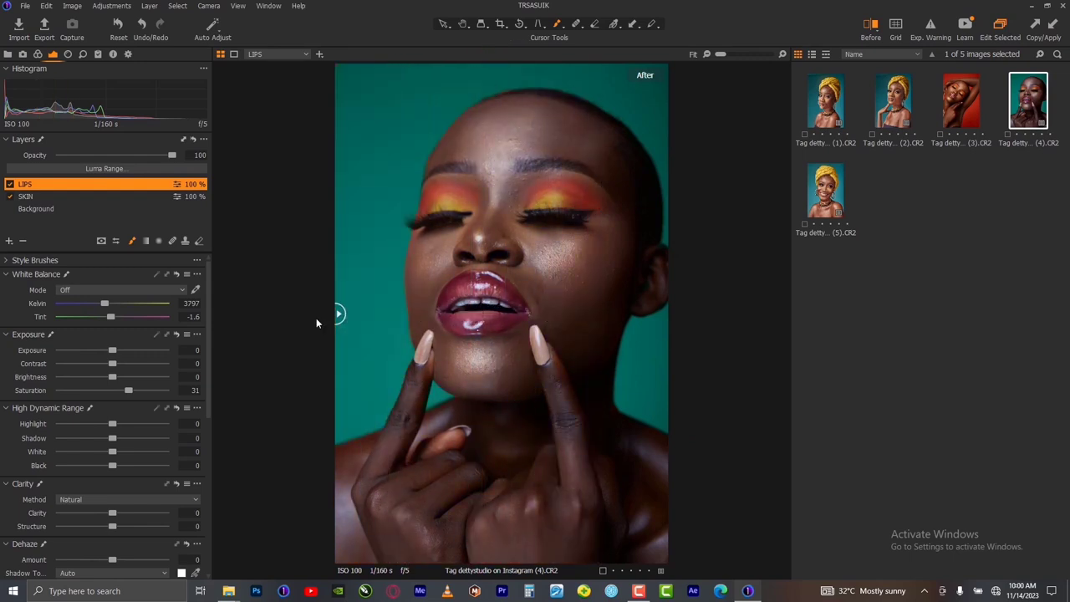
Sample the lip colour in the advanced colour editor and set its hue to -30
click(37, 54)
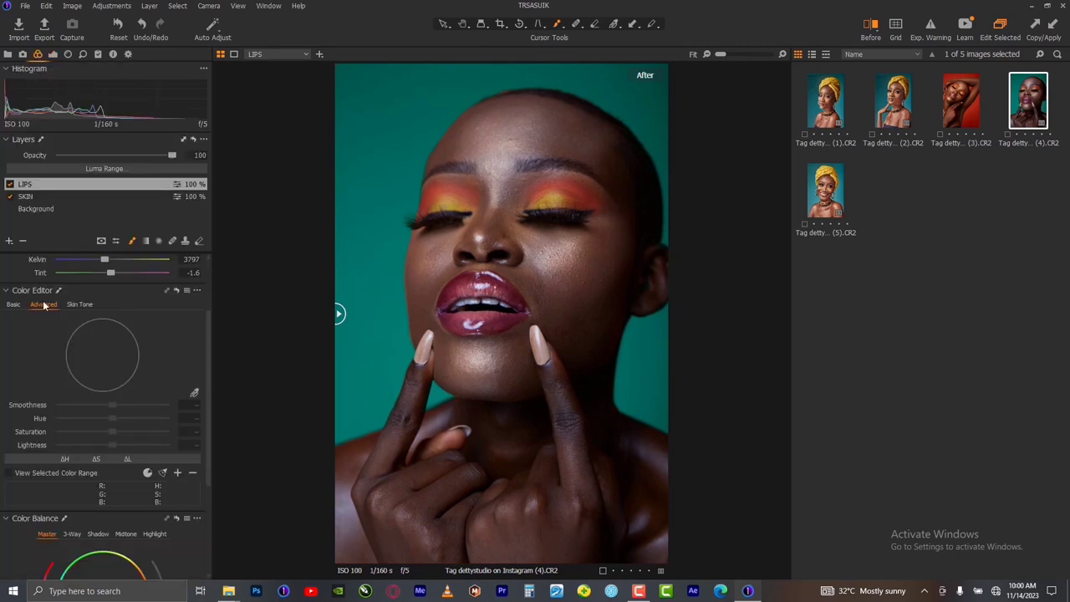
click(195, 392)
click(468, 278)
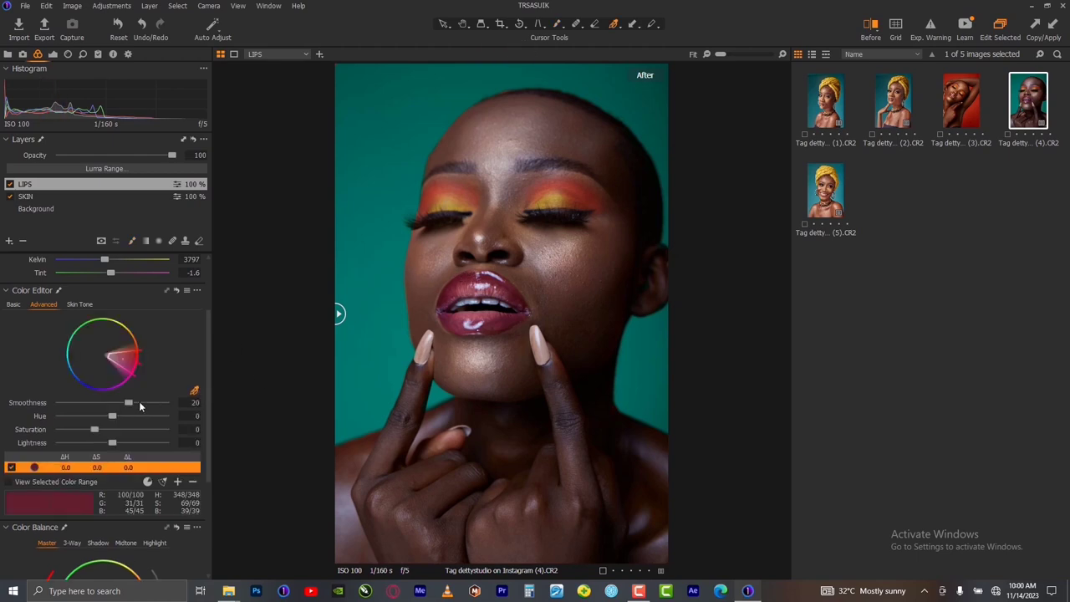
drag(110, 415, 198, 428)
drag(195, 428, 7, 426)
mouse_move(63, 417)
mouse_down()
mouse_move(179, 420)
mouse_move(46, 418)
mouse_up()
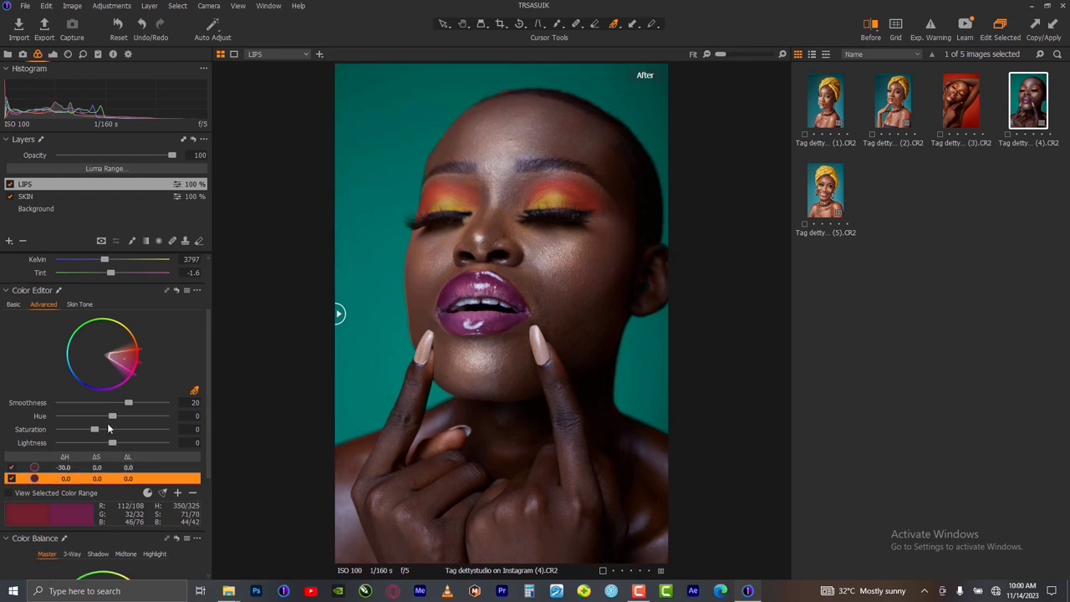
Set the second lip colour sample to hue -30 and saturation 61.6, then add a third with hue -30 and reduced saturation
drag(112, 416, 41, 420)
drag(98, 428, 120, 429)
click(472, 275)
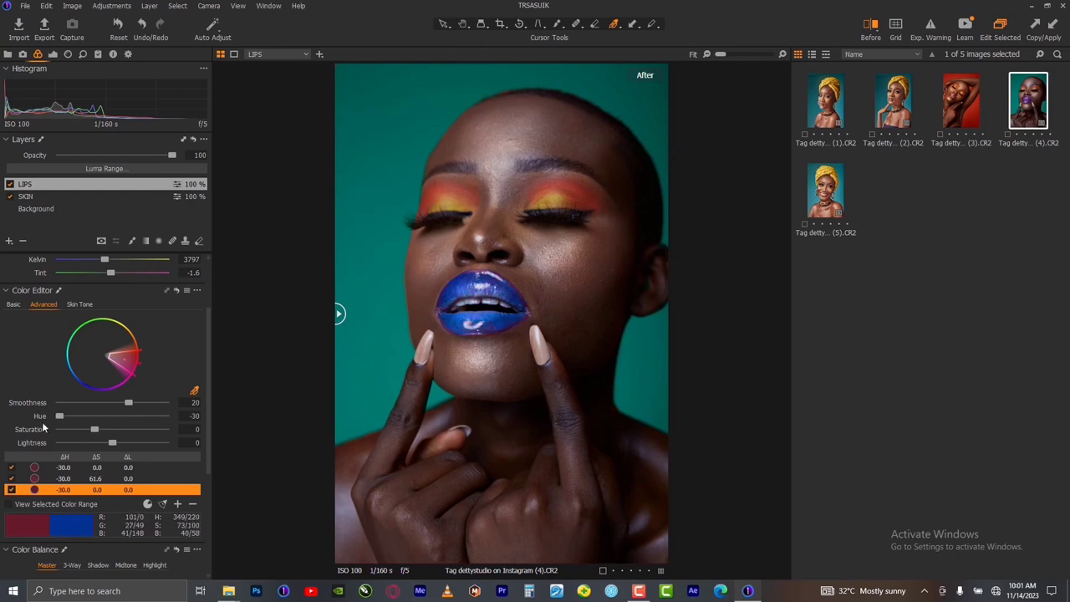
drag(89, 432, 75, 430)
drag(75, 430, 73, 430)
Add a new adjustment layer named EYS
click(8, 243)
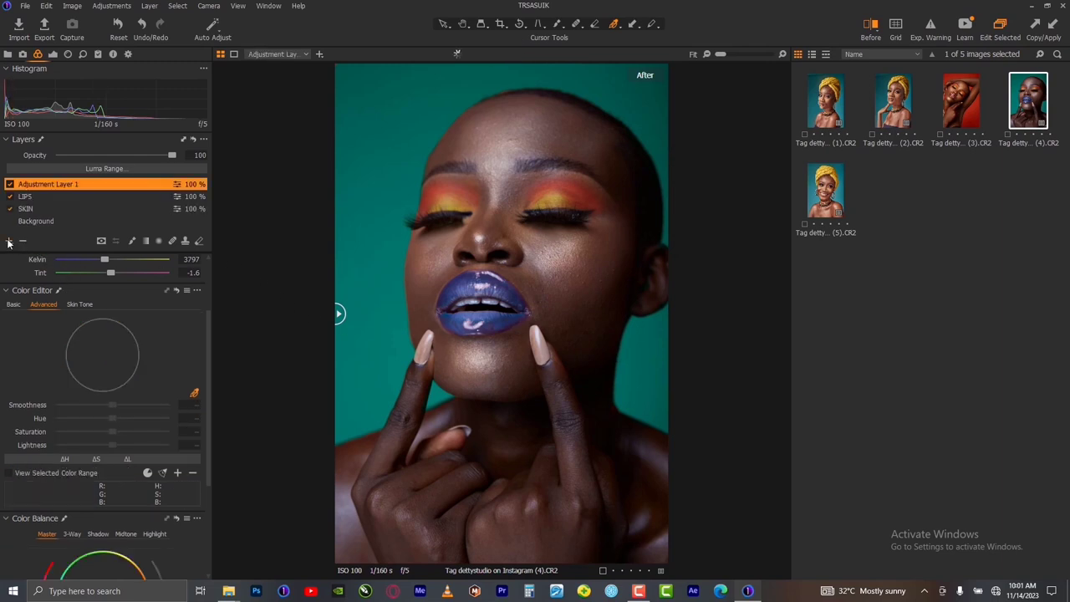
double_click(30, 186)
text(EYS)
key(Return)
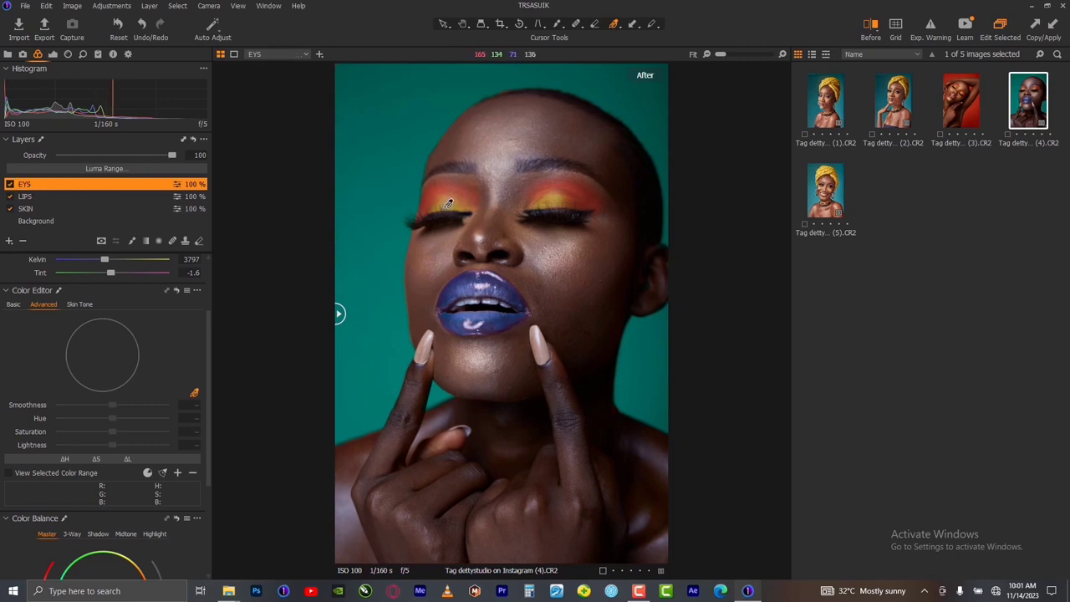
Brush an outline around the eyeshadow on the image-left eyelid and fill it as a mask on the EYS layer
click(558, 24)
scroll(478, 154, up, 3)
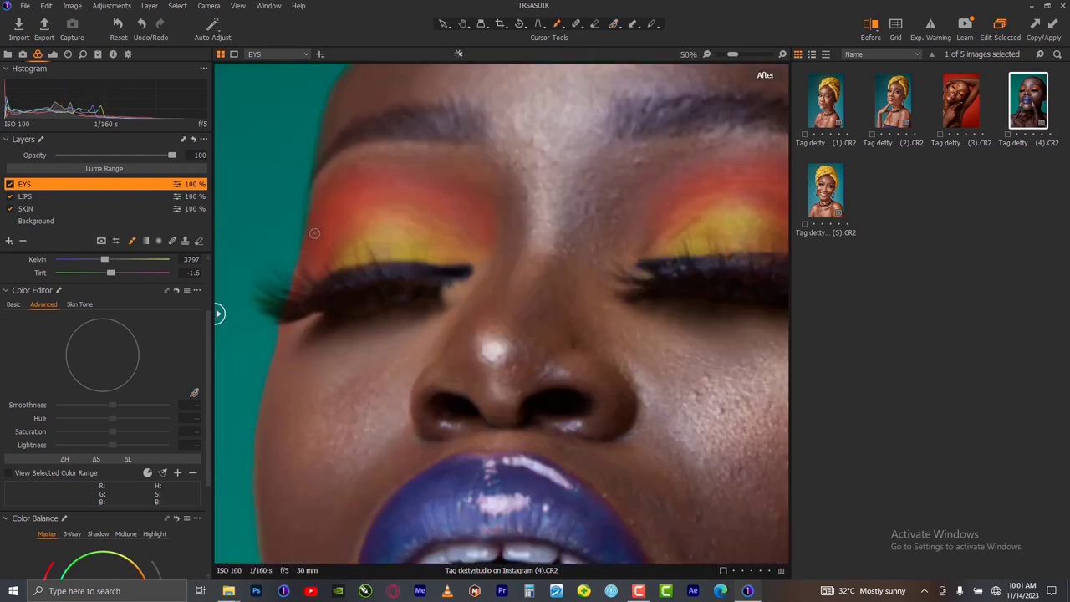
click(299, 287)
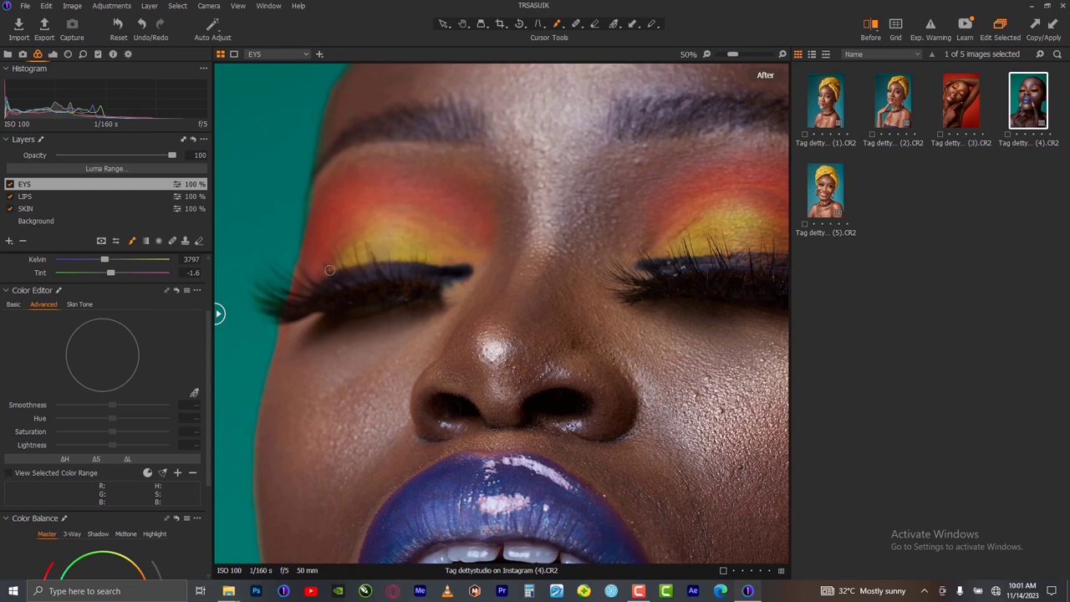
click(297, 290)
drag(297, 290, 390, 230)
right_click(378, 214)
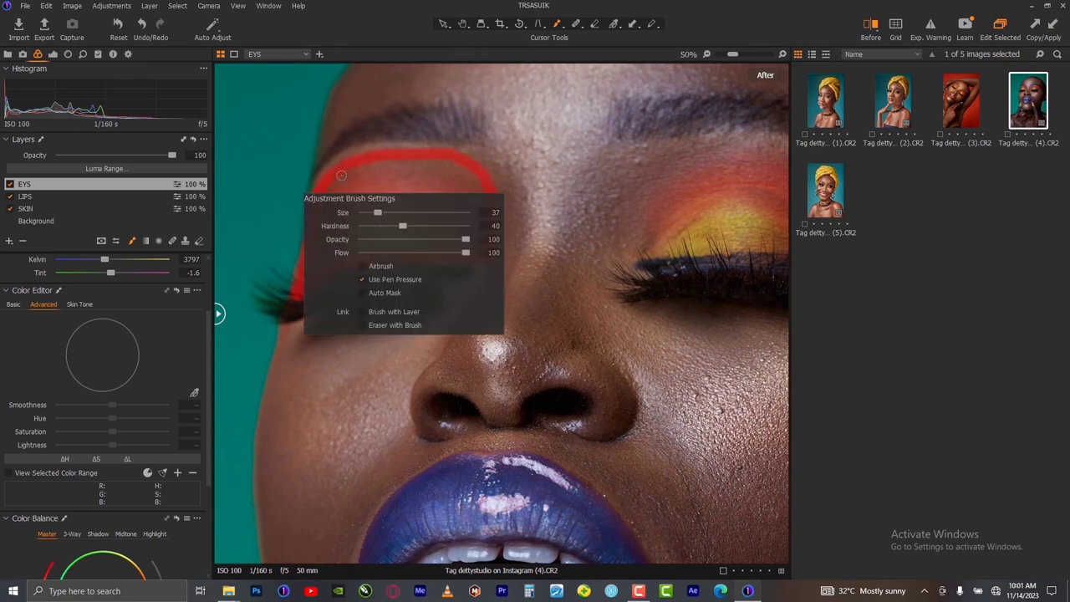
right_click(51, 185)
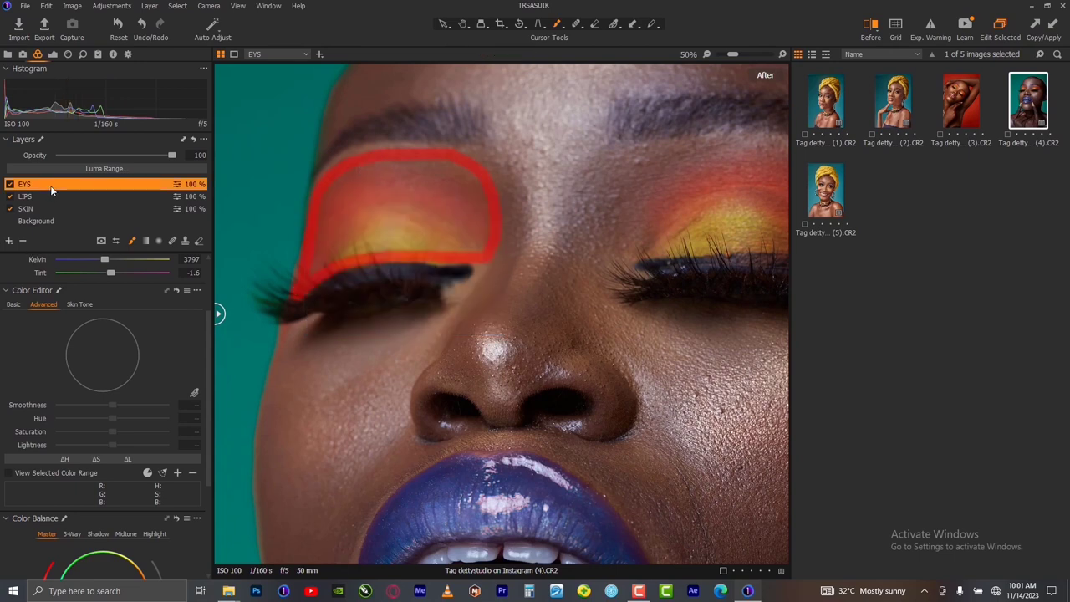
click(137, 231)
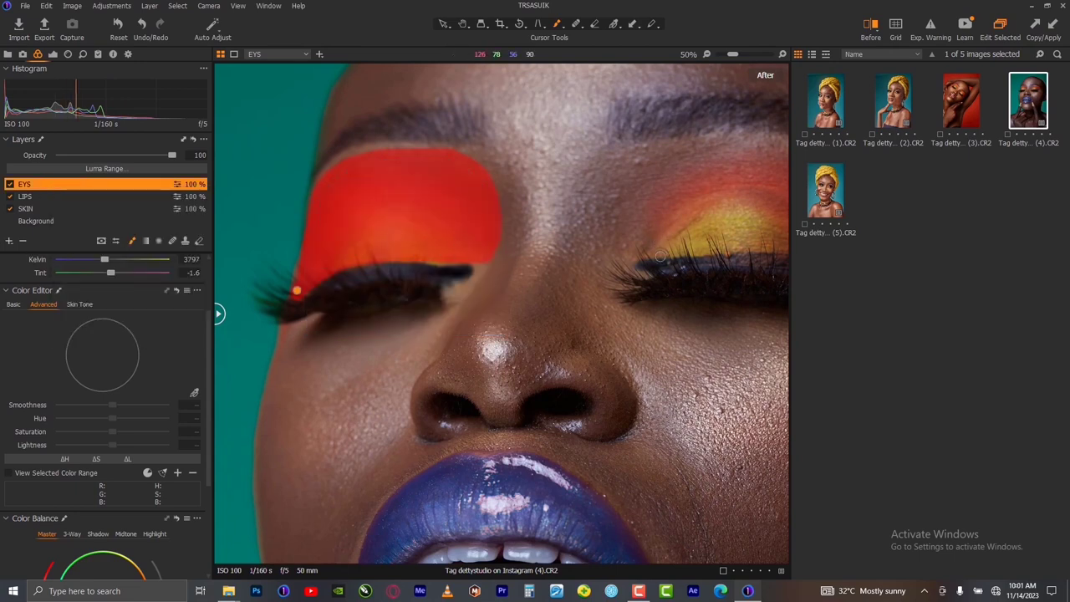
Outline the eyeshadow on the image-right eyelid with the mask brush and fill that area on the EYS layer
key(h)
drag(585, 352, 426, 382)
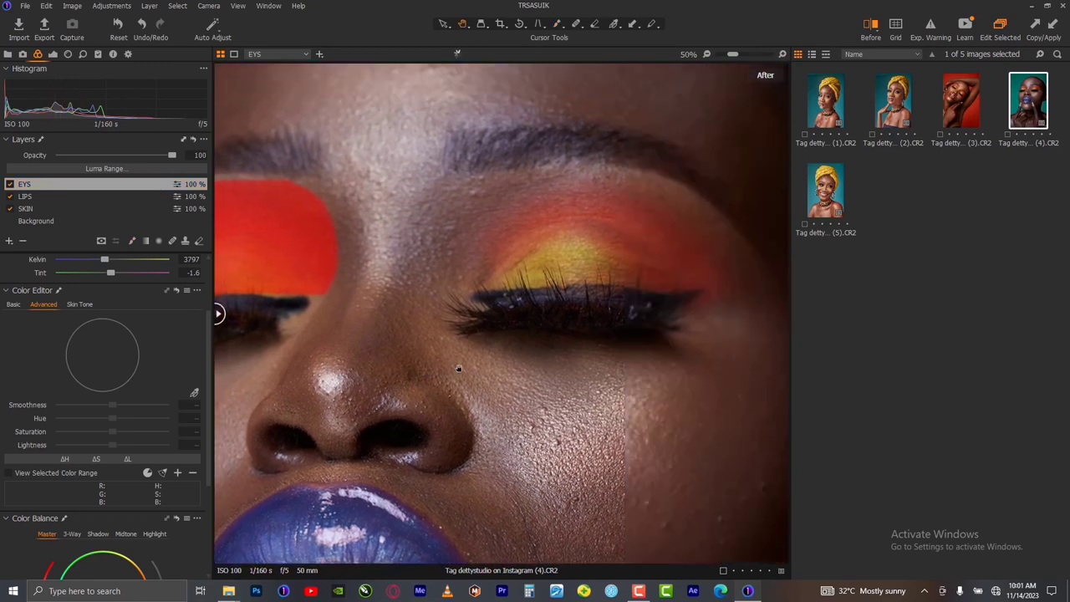
key(b)
mouse_move(492, 220)
mouse_down()
mouse_move(536, 178)
mouse_move(614, 180)
mouse_move(663, 199)
mouse_move(715, 291)
mouse_move(701, 316)
mouse_move(656, 292)
mouse_move(479, 284)
mouse_up()
right_click(69, 182)
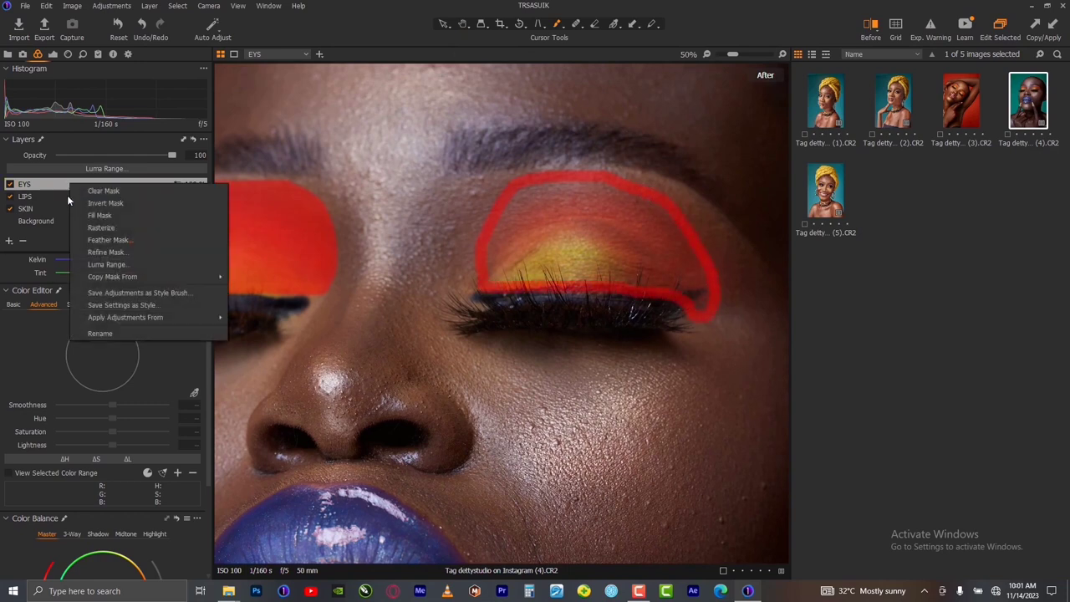
click(97, 213)
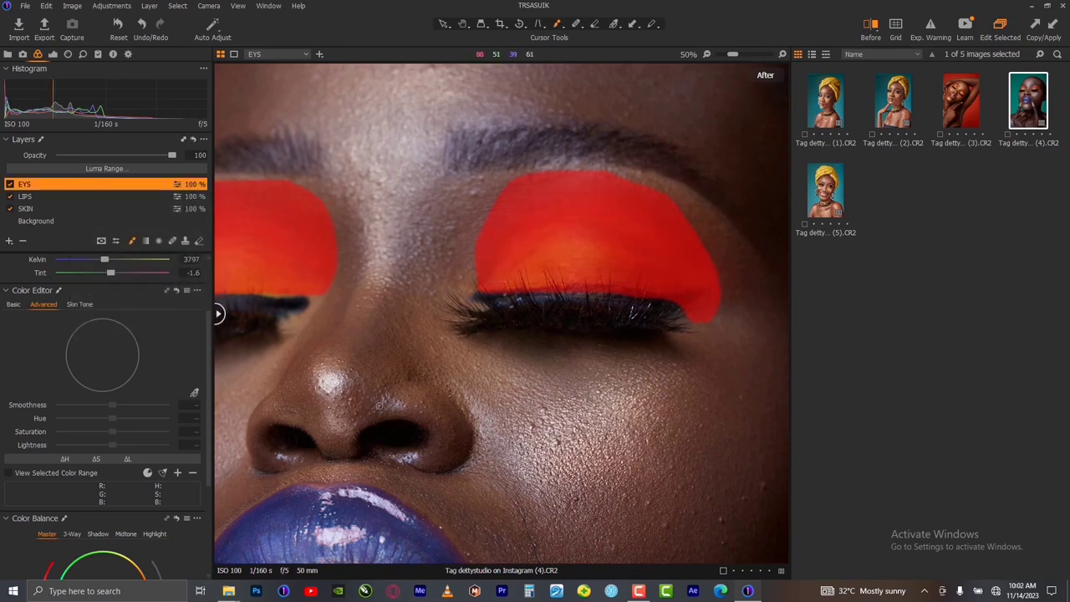
Refine the EYS layer's mask with a radius of 140
key(ctrl+minus)
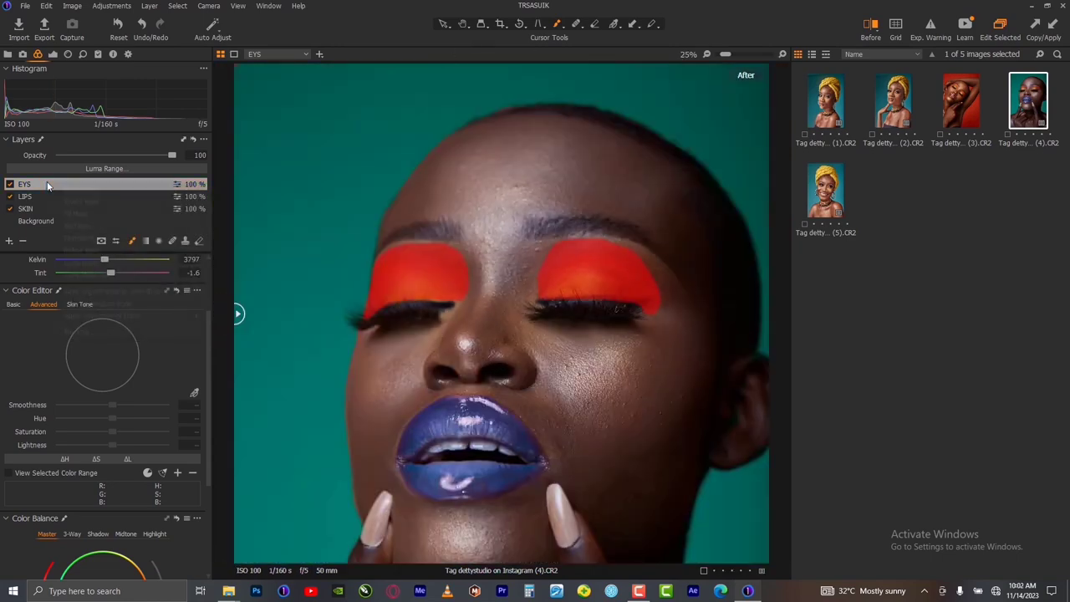
right_click(46, 183)
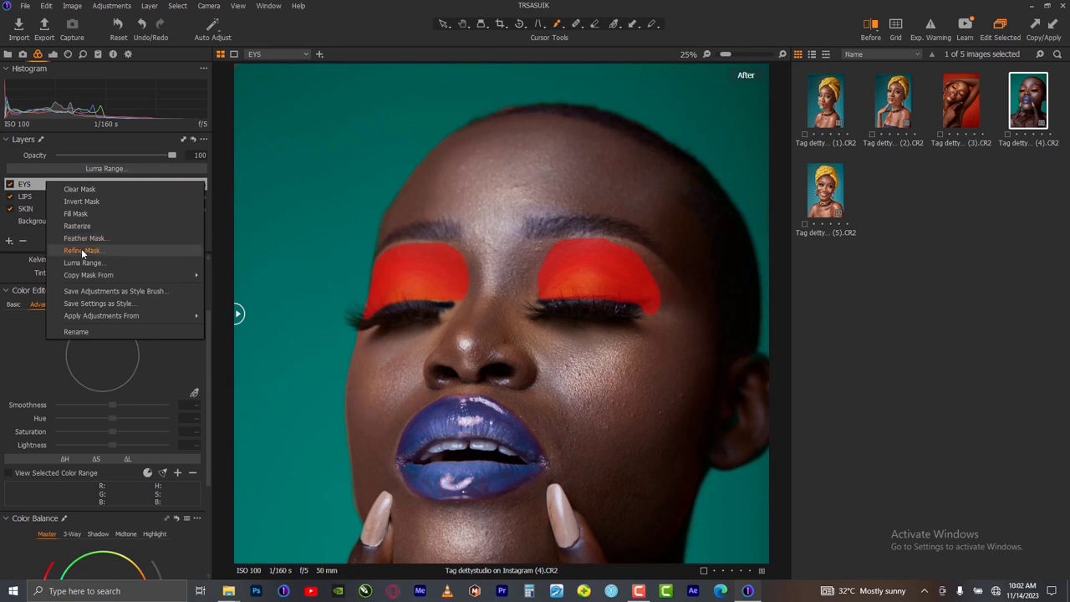
click(81, 249)
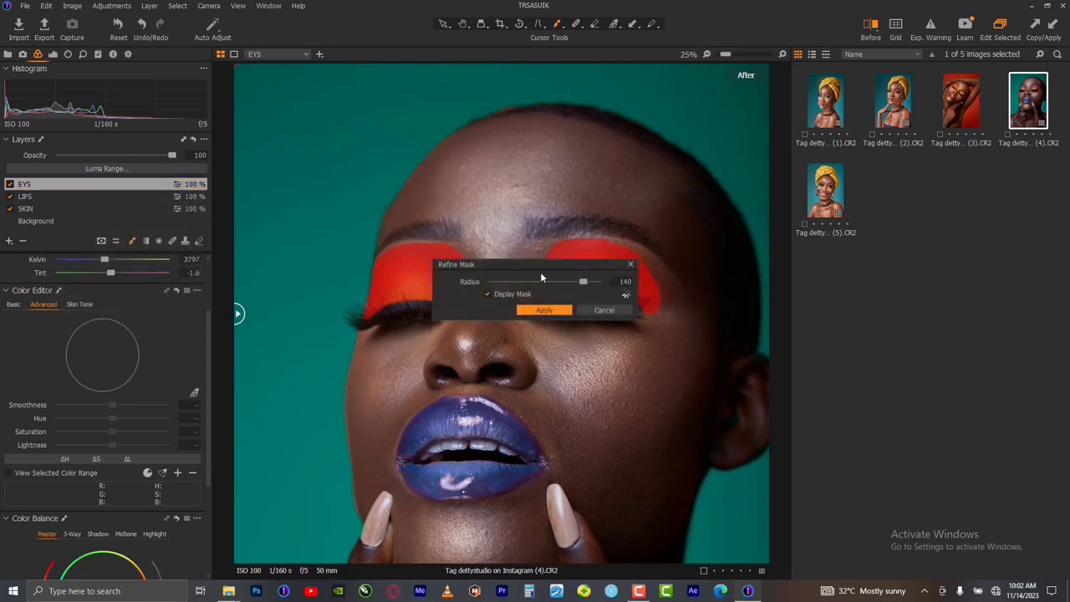
drag(539, 265, 530, 369)
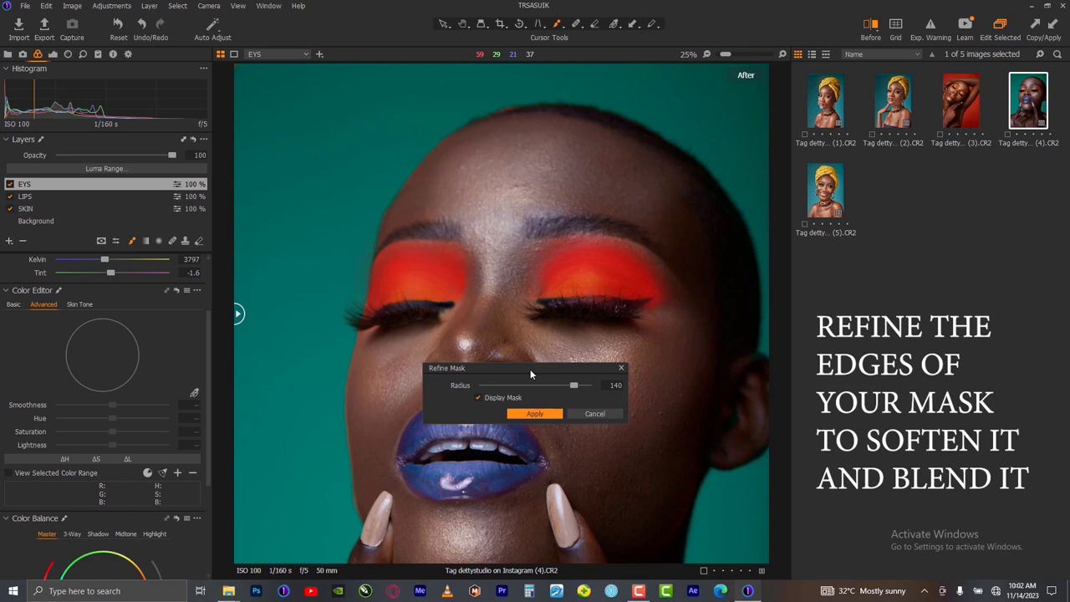
click(532, 414)
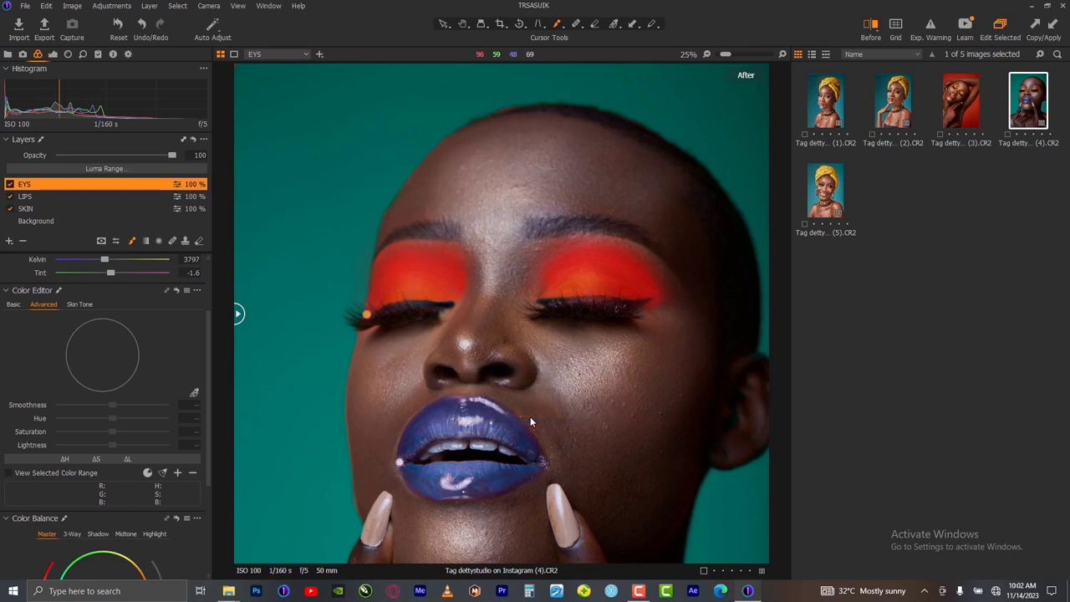
Sample the red eyeshadow in the advanced colour editor and set its hue to -30
click(194, 393)
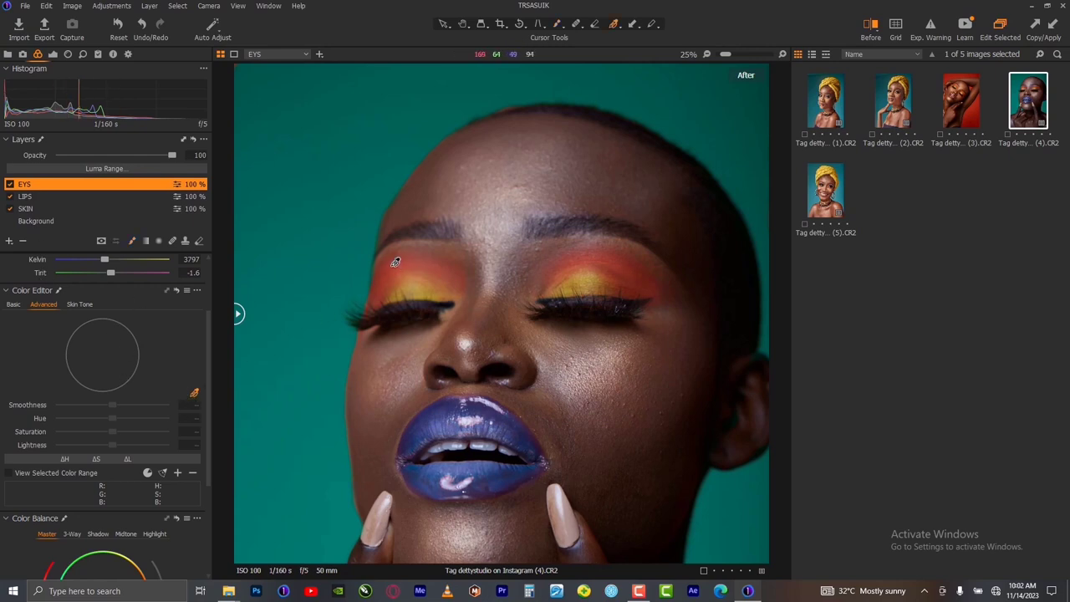
click(395, 262)
mouse_move(112, 416)
mouse_down()
mouse_move(38, 424)
mouse_move(118, 428)
mouse_up()
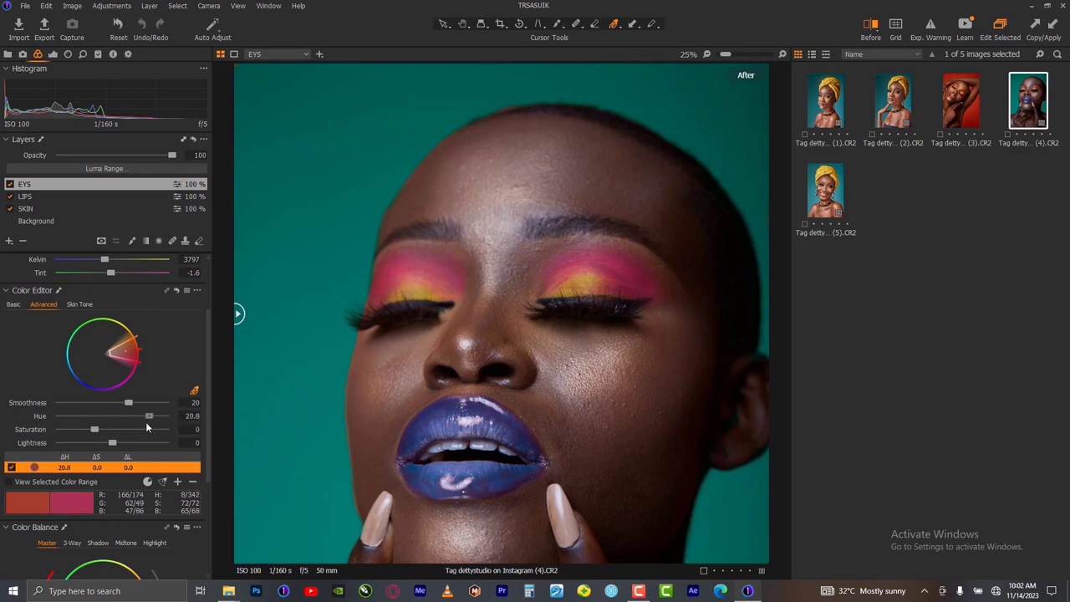
drag(168, 419, 7, 429)
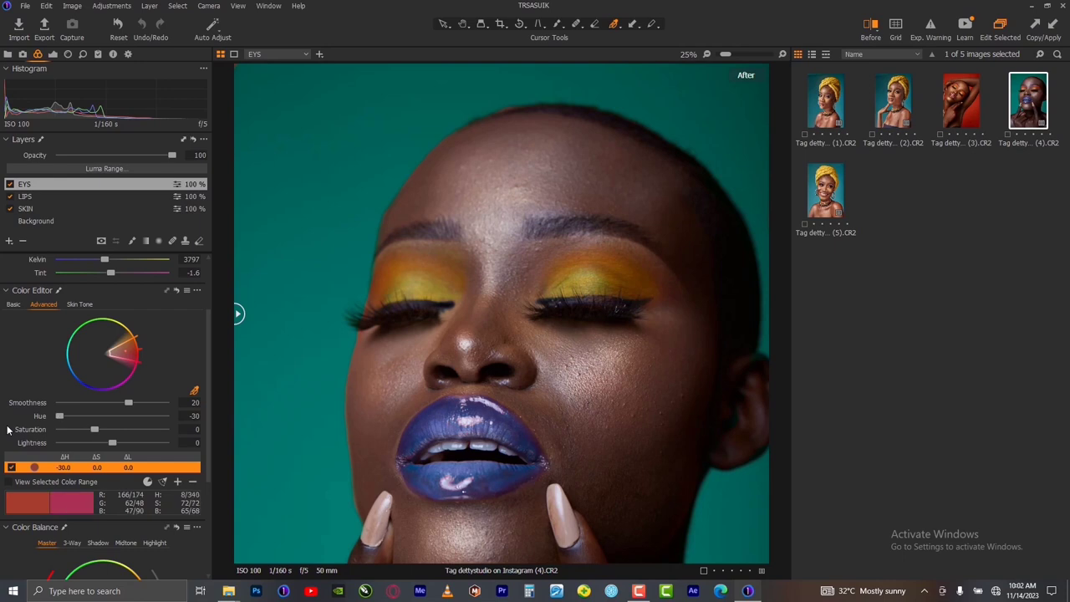
Sample the yellow eyeshadow as a second colour with hue 30 and compare the whole portrait with the original
click(193, 392)
click(420, 290)
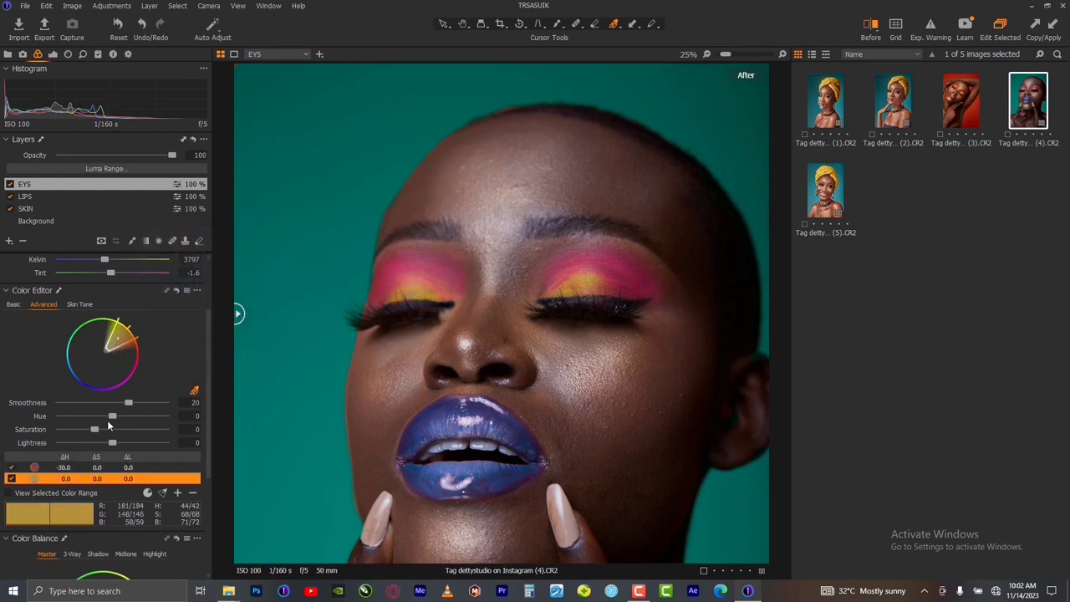
click(59, 416)
drag(237, 315, 199, 319)
key(ctrl+0)
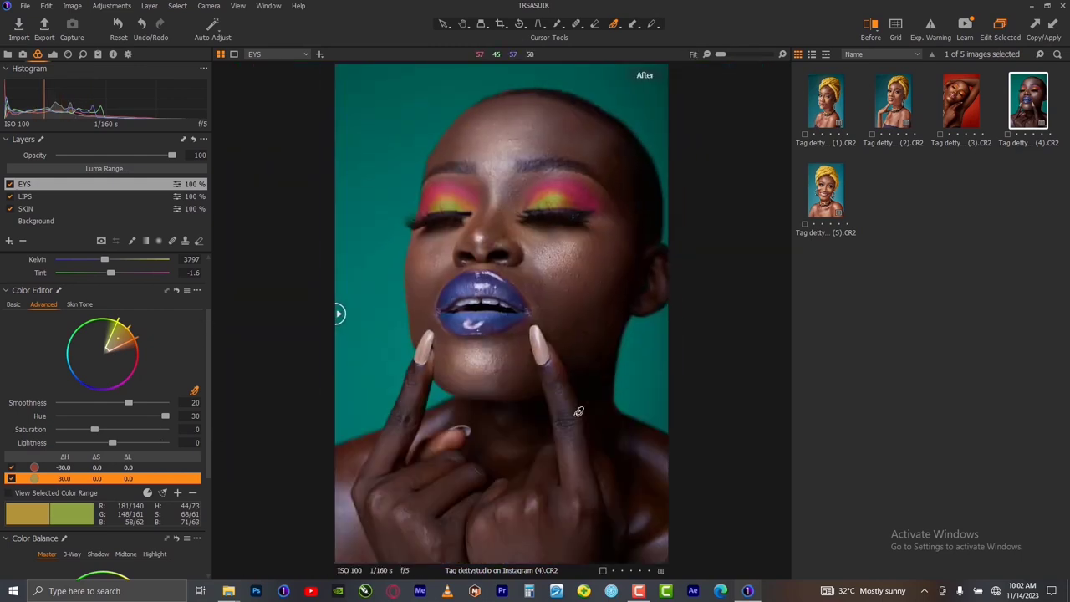
drag(338, 315, 265, 344)
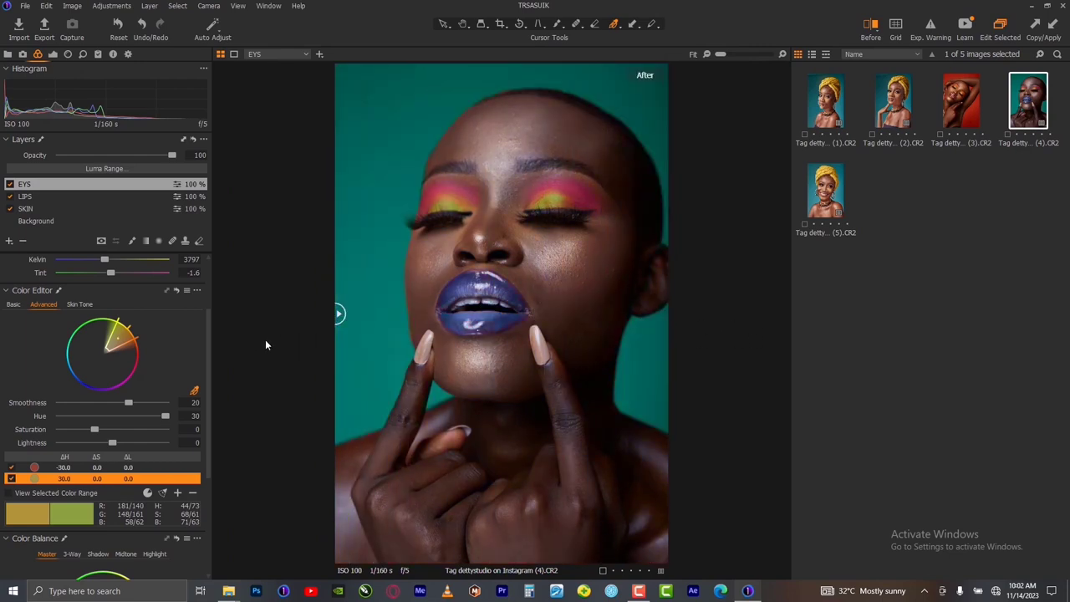